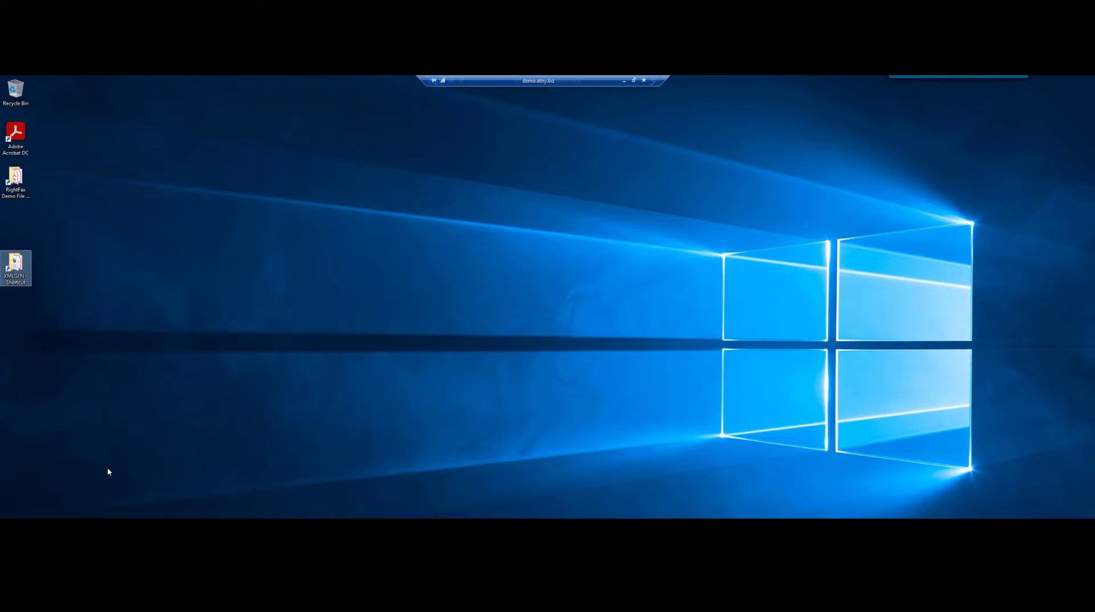
Open New_Patient_Sheet.pdf from C:\RightFax Demo File Attachments in Adobe Acrobat Reader.
key("super+e")
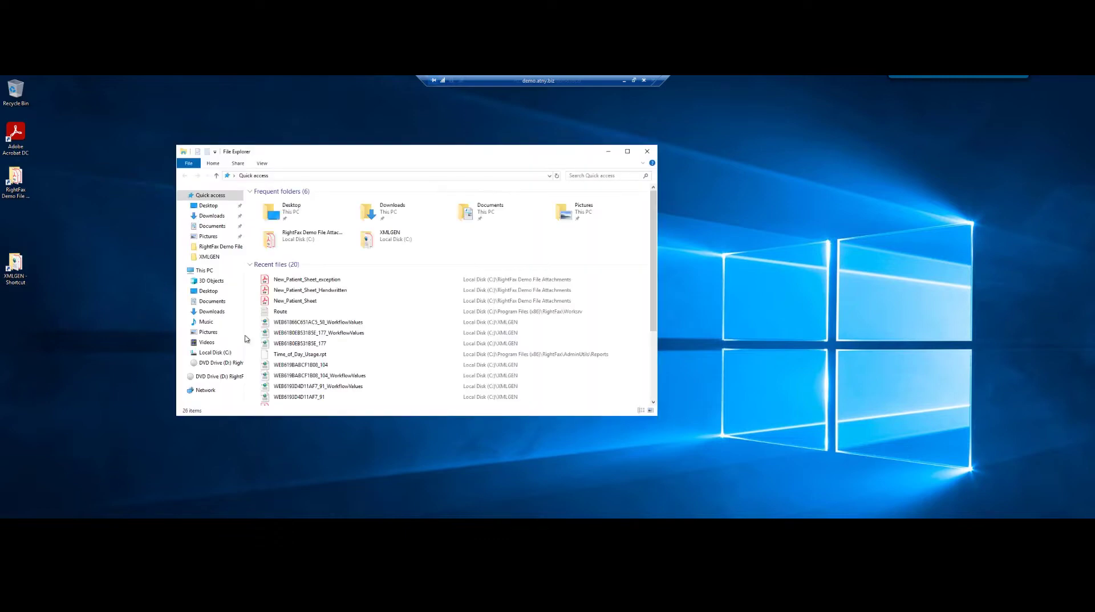
left_click(216, 353)
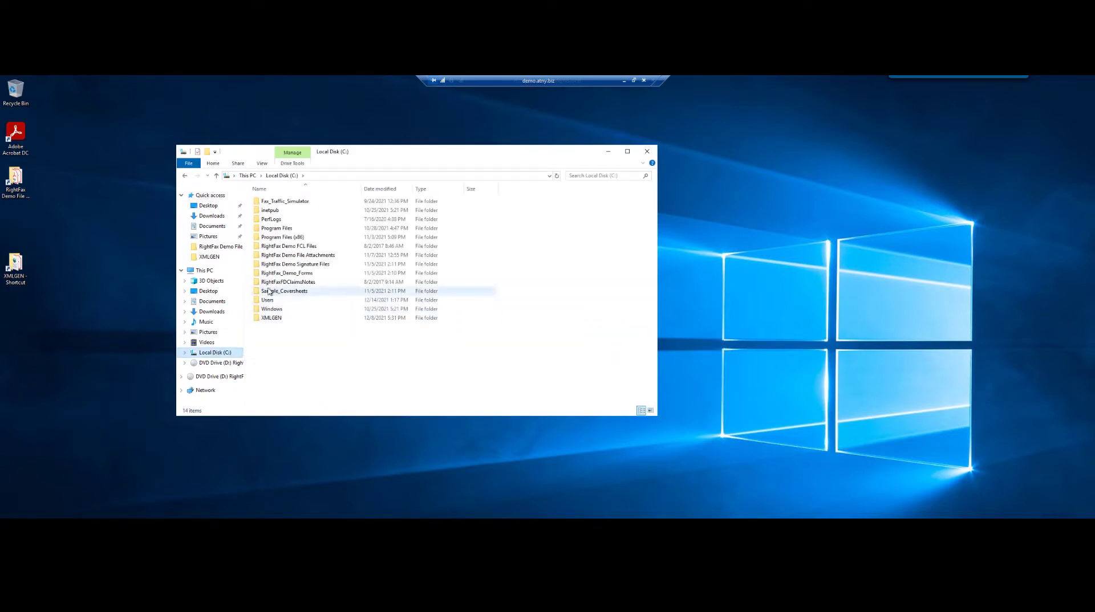
double_click(275, 256)
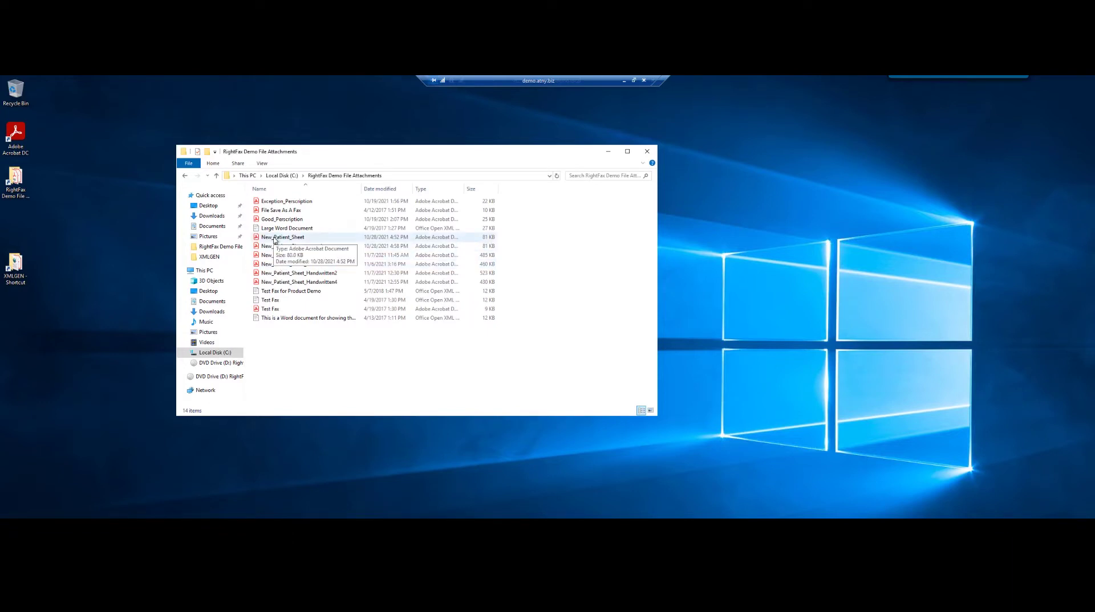
double_click(274, 239)
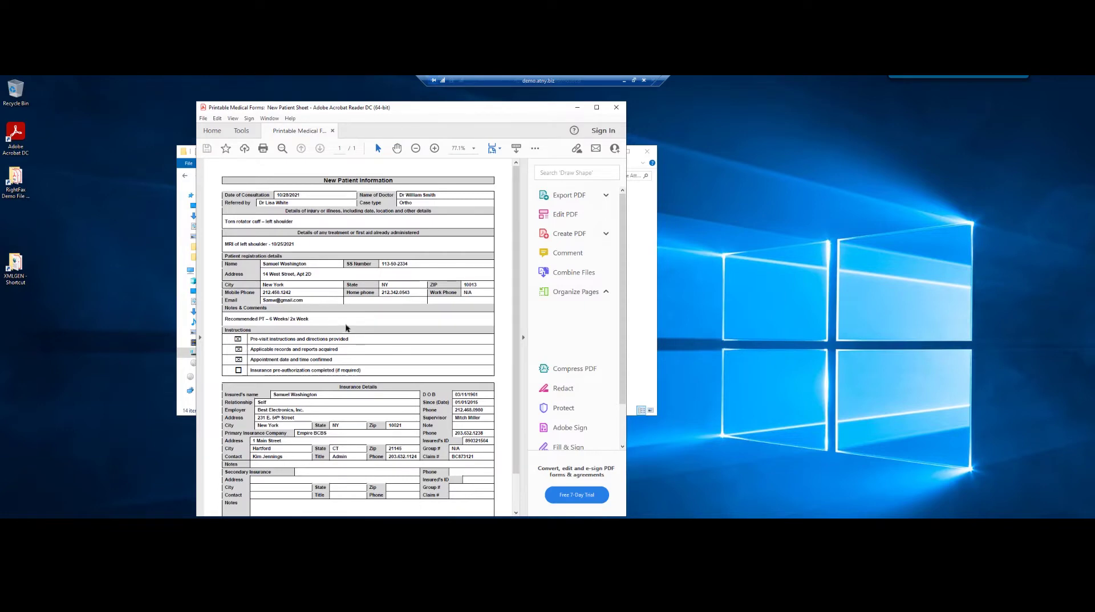
Scroll through New_Patient_Sheet, then open and review New_Patient_Sheet_exception before closing Acrobat.
scroll(346, 329, "down", 2)
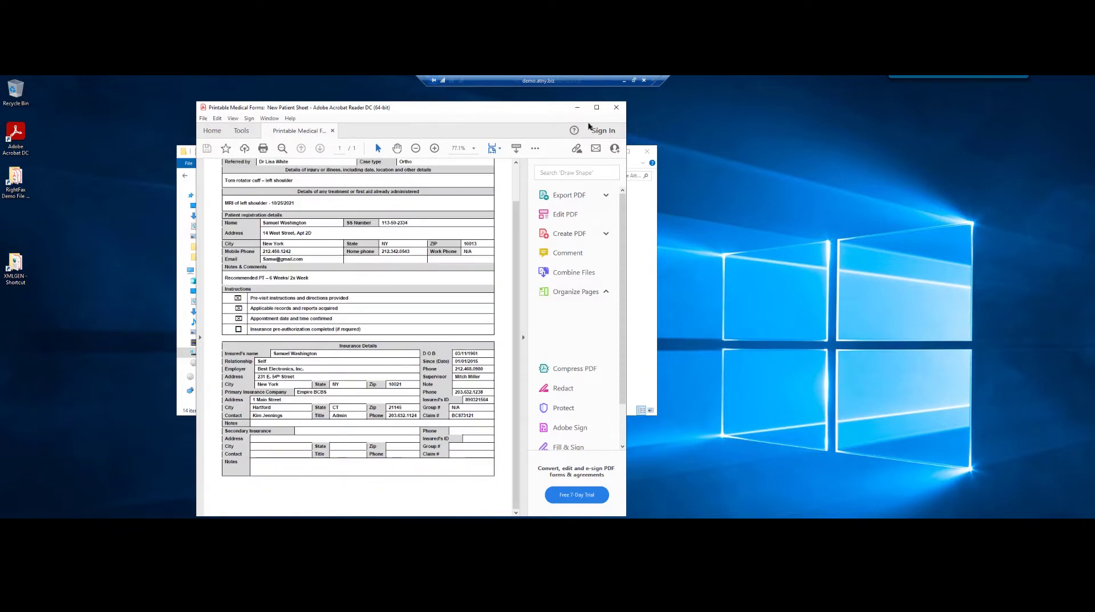
left_click(616, 109)
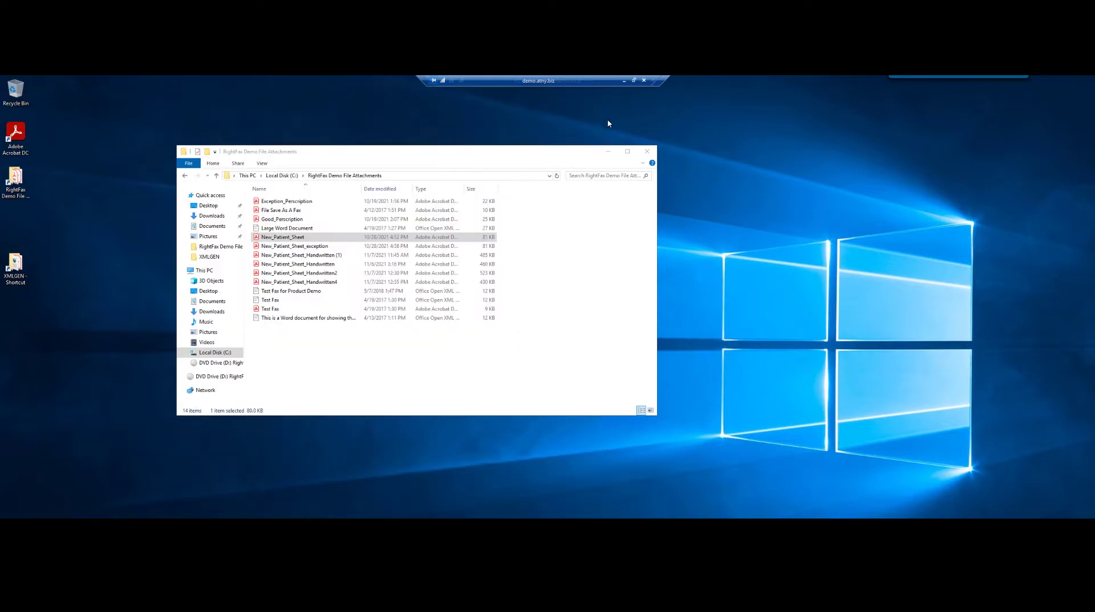
double_click(279, 247)
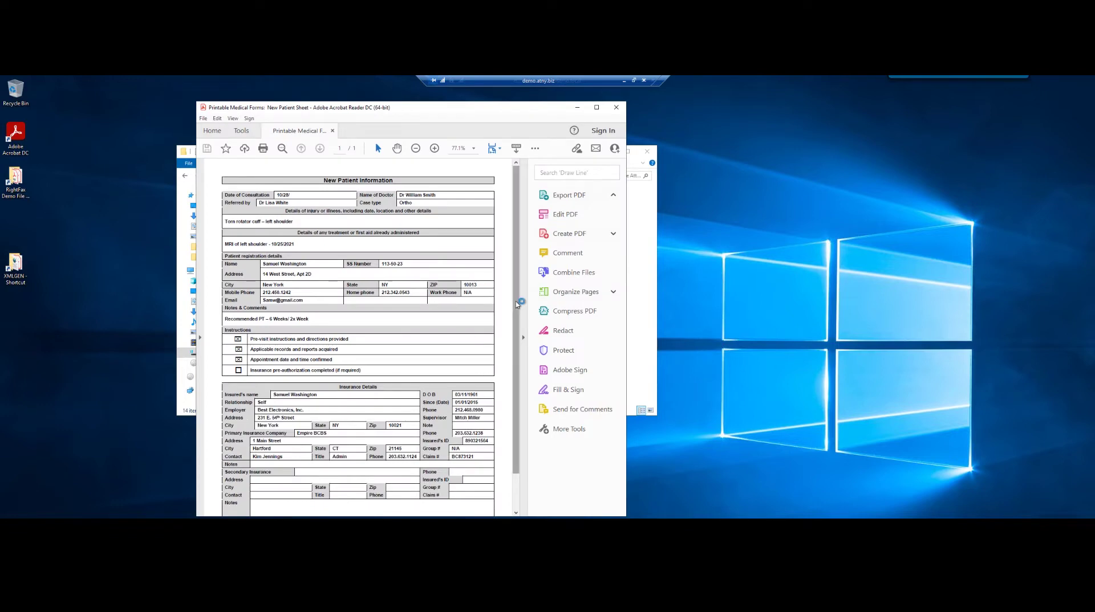
scroll(512, 352, "down", 1)
scroll(511, 352, "down", 1)
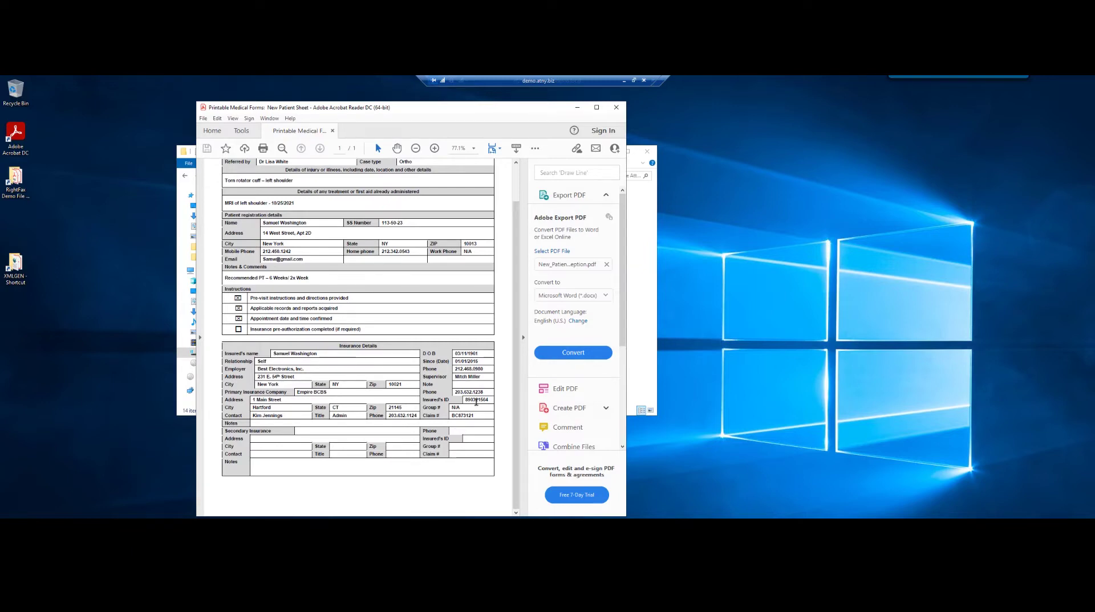
left_click_drag(515, 371, 503, 333)
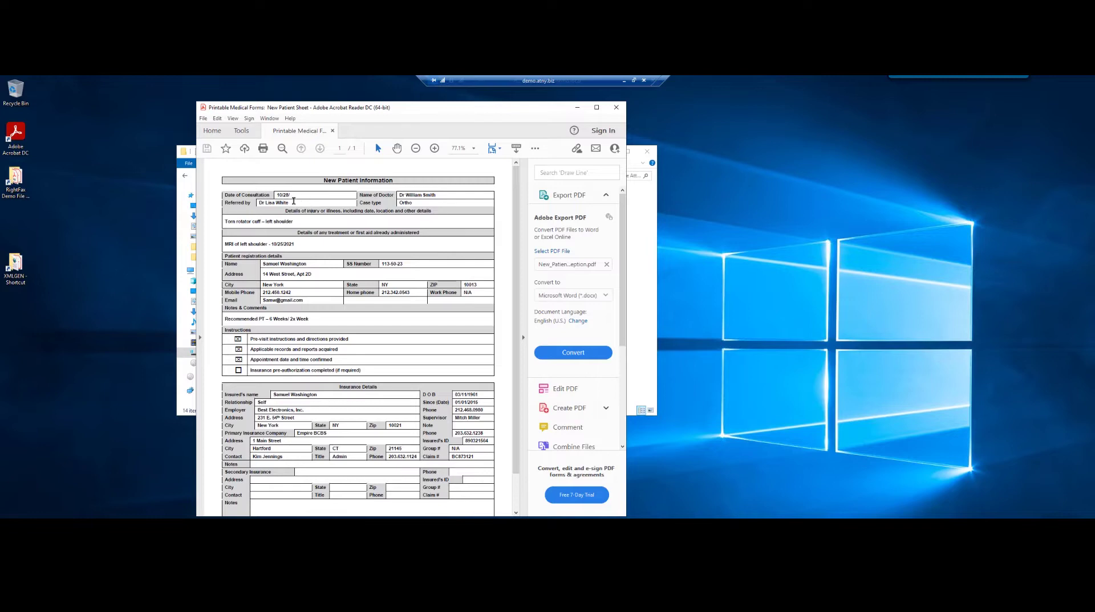
left_click(617, 109)
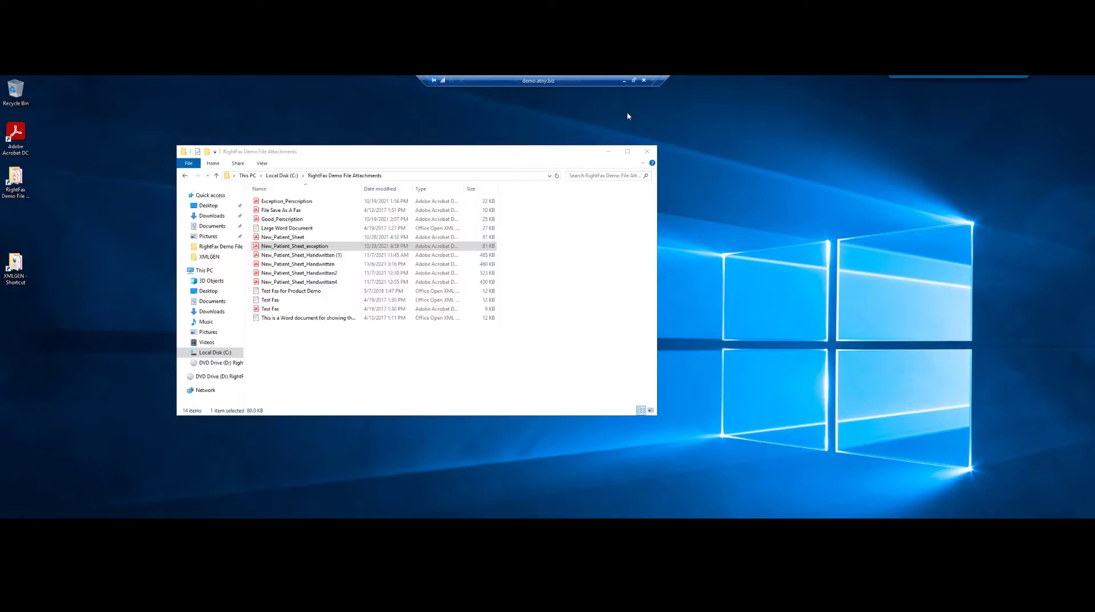
Close the attachments folder, check Fax Manager's workflows, then show FaxUtil's WEBINAR-PHARMACY1 queue.
left_click(647, 151)
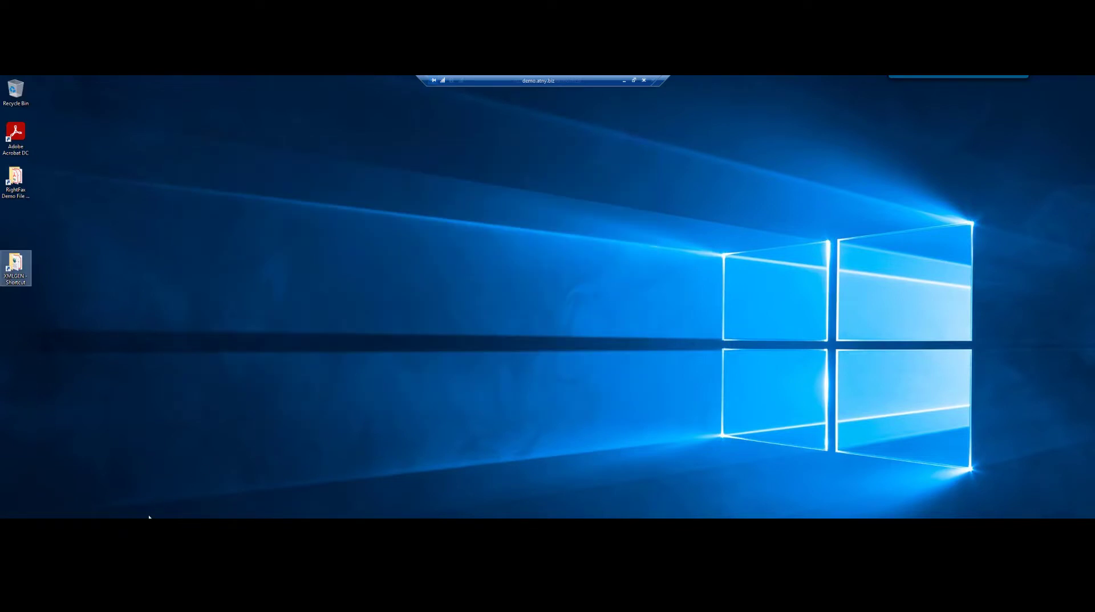
left_click(115, 527)
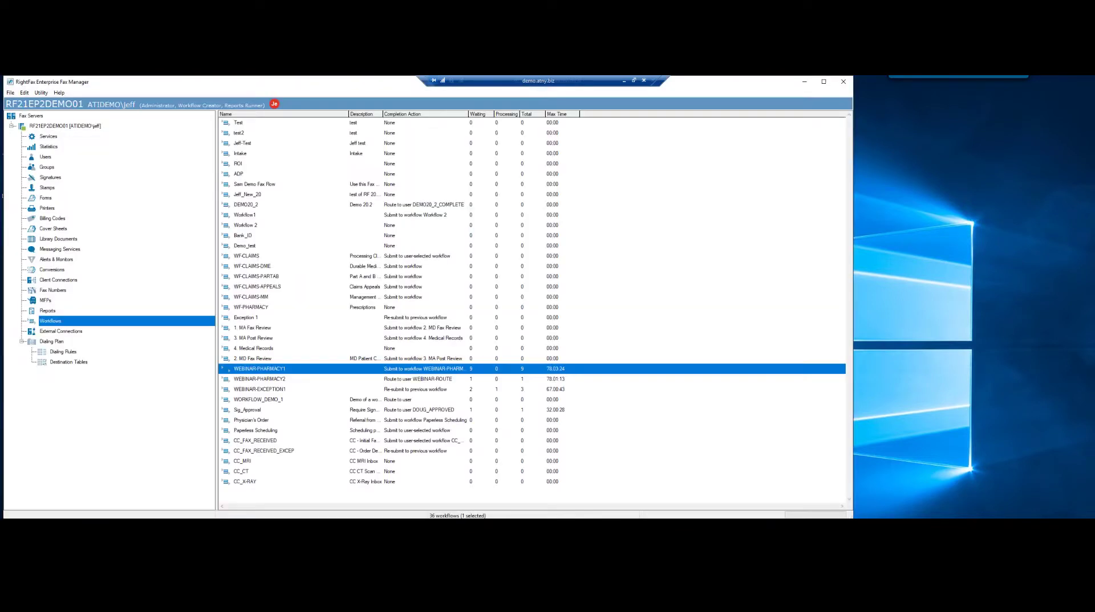
left_click(137, 526)
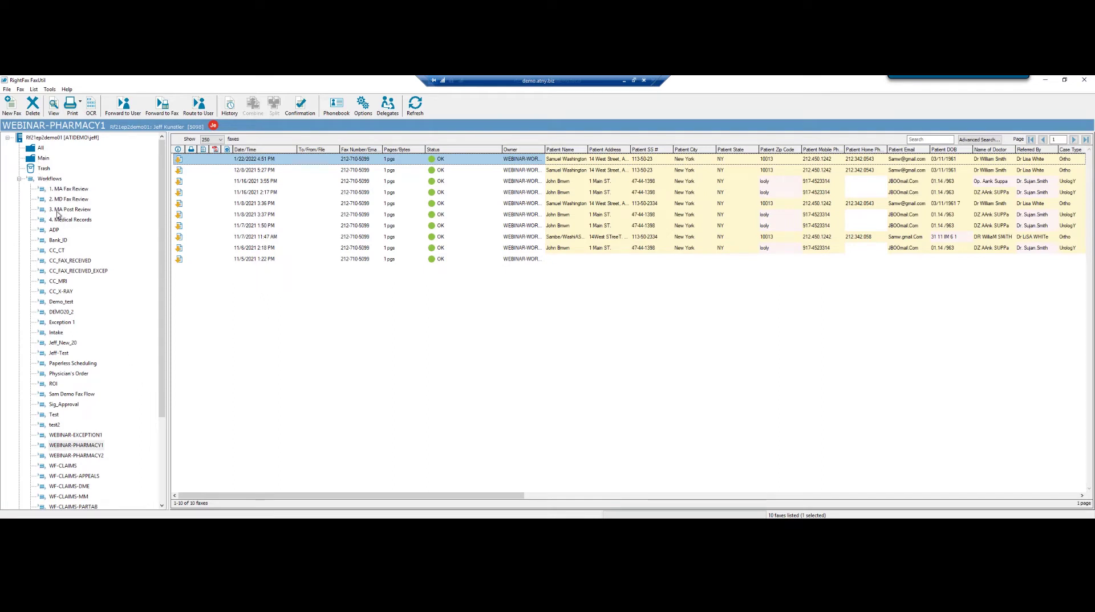
From the All view, start a new fax to the doctor's fax number and name, without a cover sheet.
left_click(36, 148)
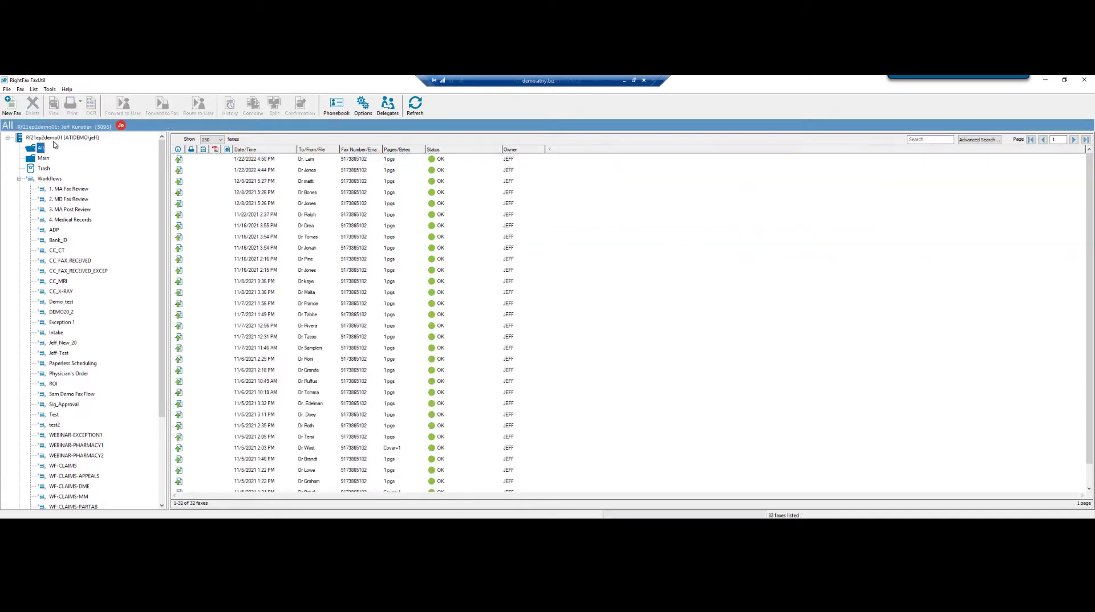
left_click(11, 110)
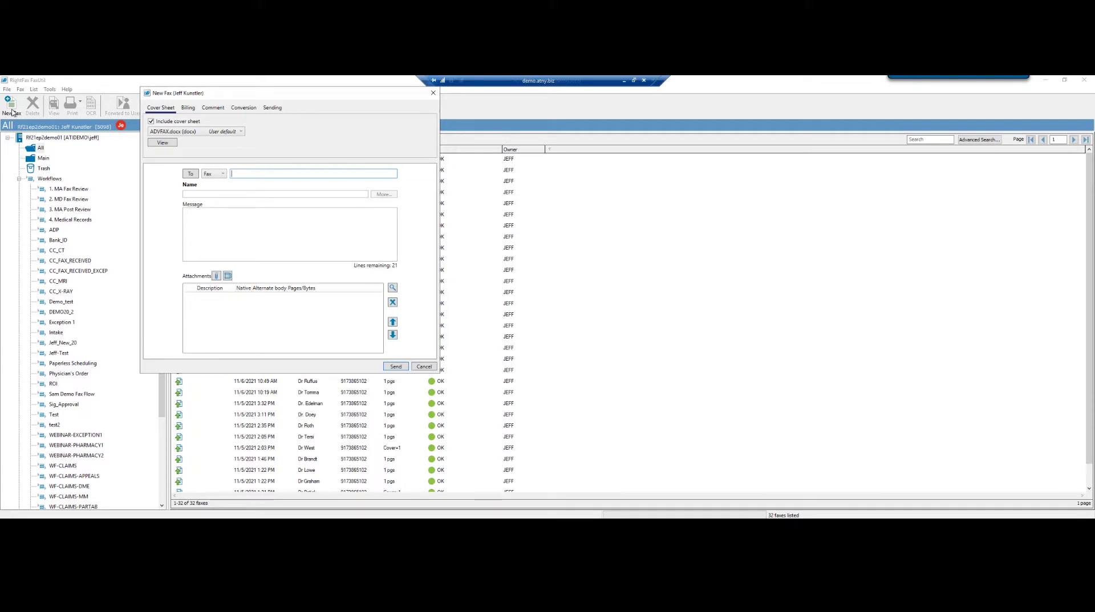
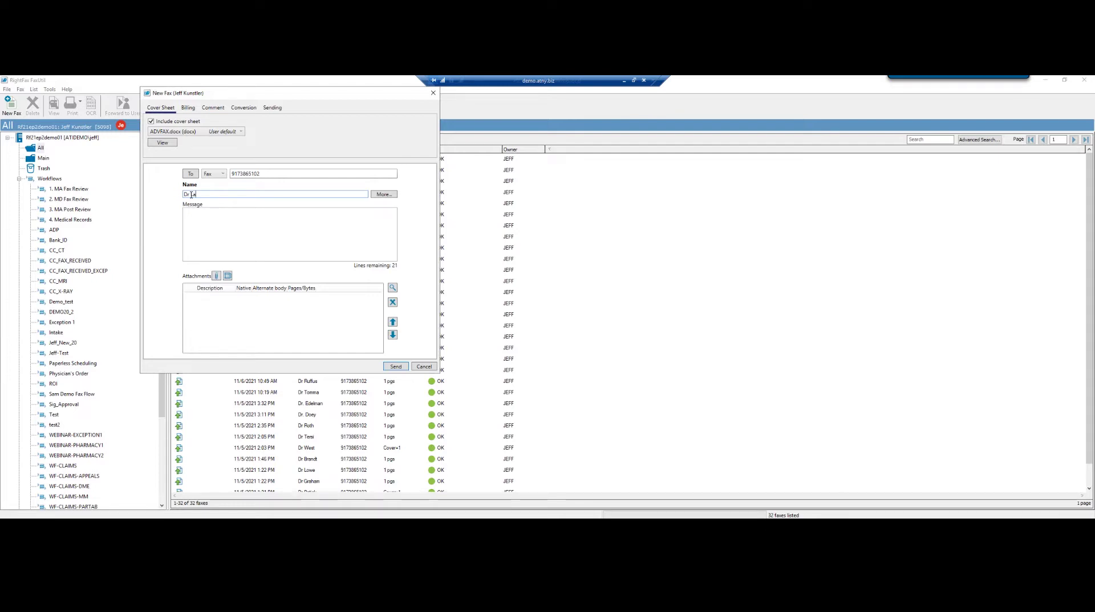
type("gher")
left_click(151, 123)
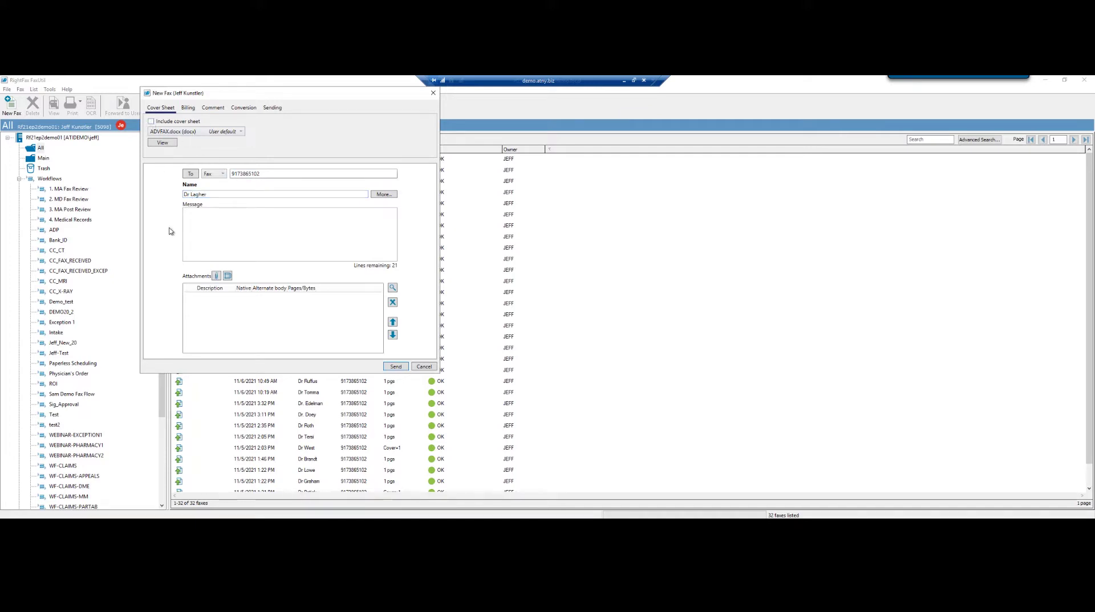
Attach New_Patient_Sheet to the fax and send it.
left_click(215, 276)
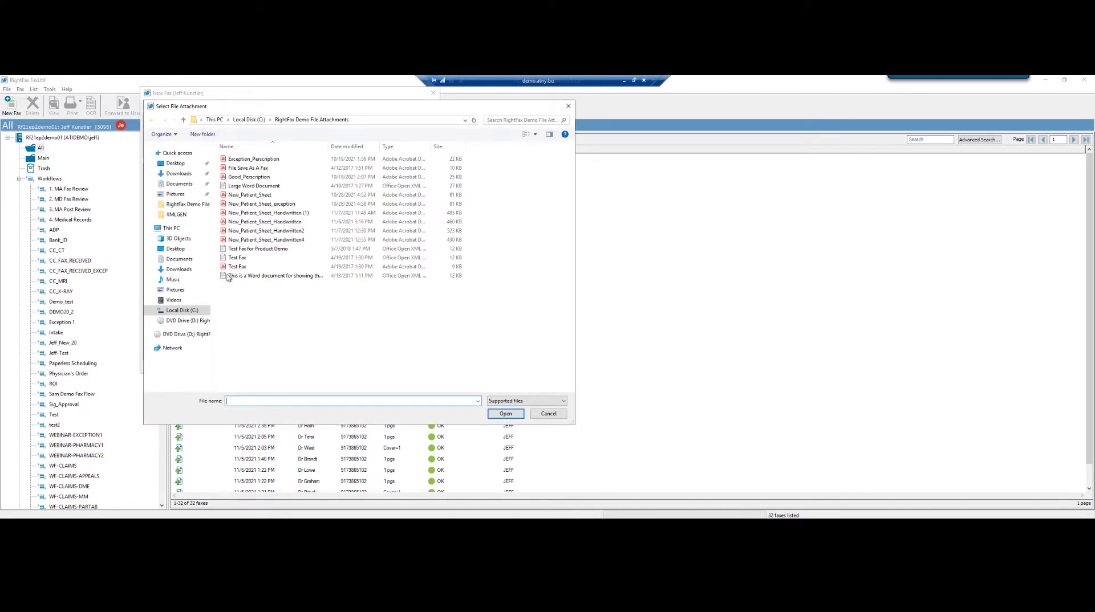
left_click(250, 195)
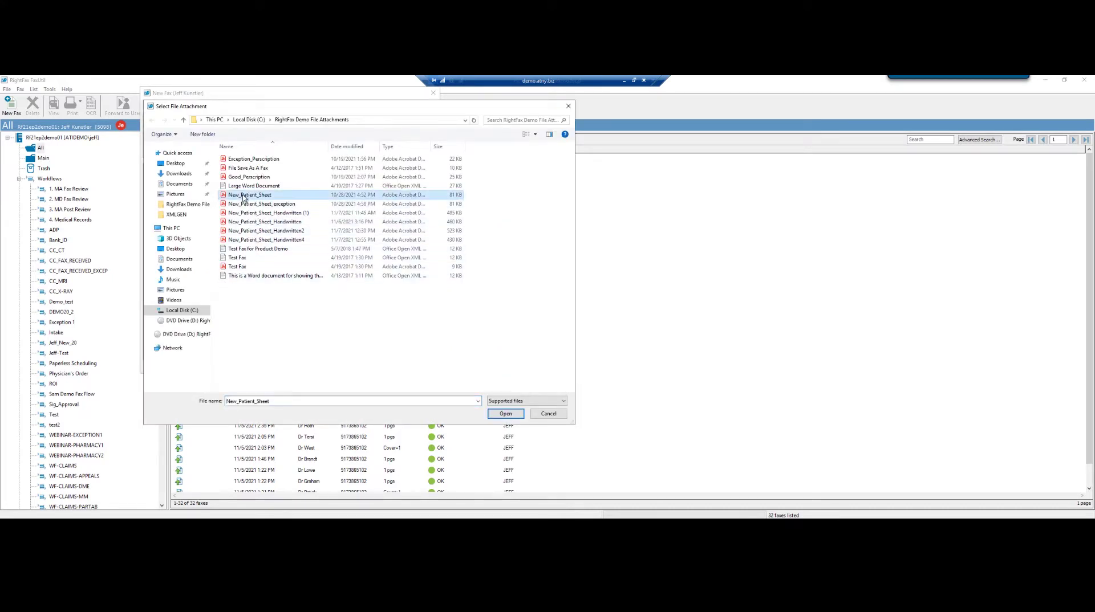
left_click(507, 415)
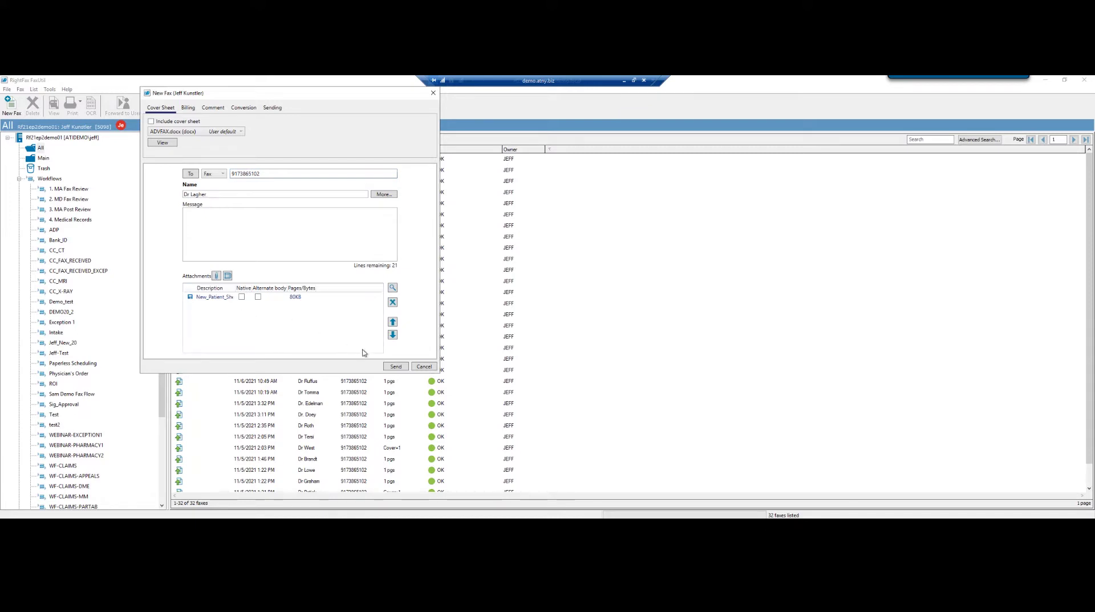
left_click(395, 367)
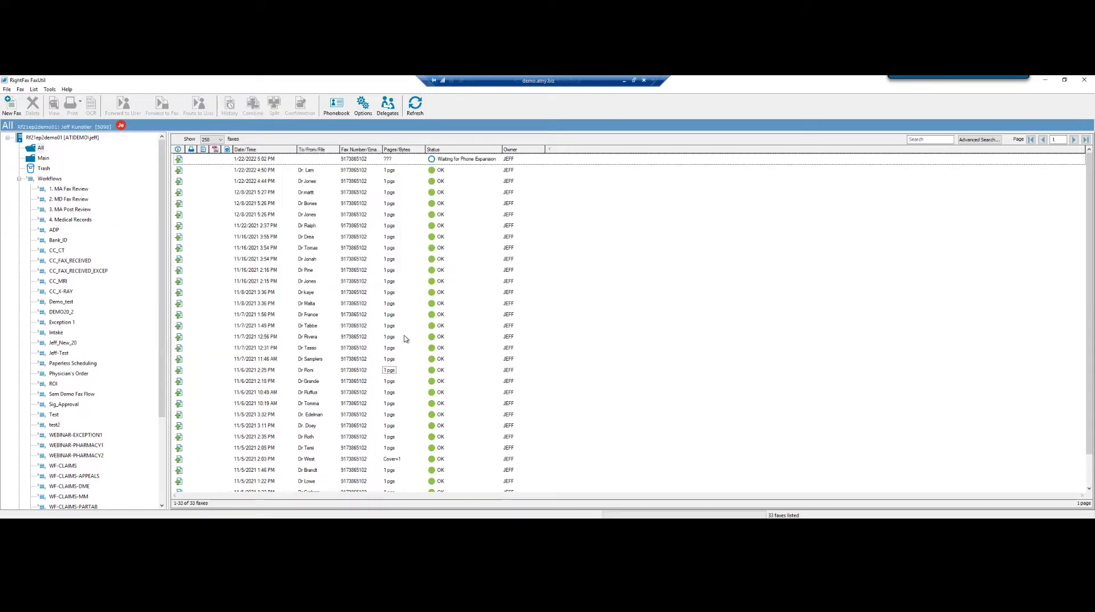
Send a second cover-sheet-free fax to the doctor's fax number with the patient sheet file attached.
left_click(10, 109)
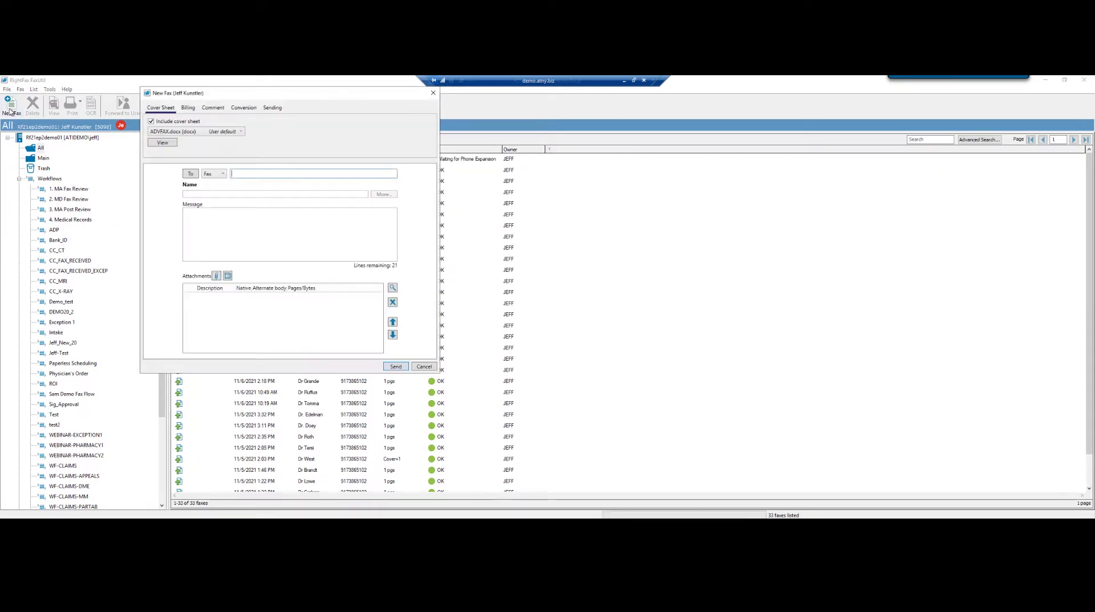
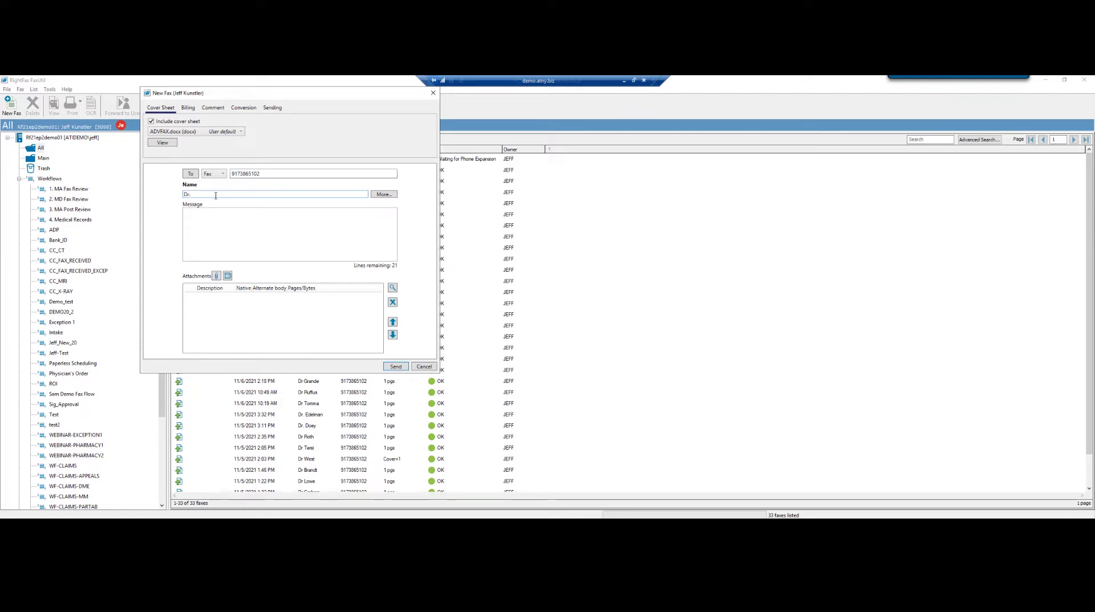
type("Rodgers")
left_click(151, 122)
left_click(217, 277)
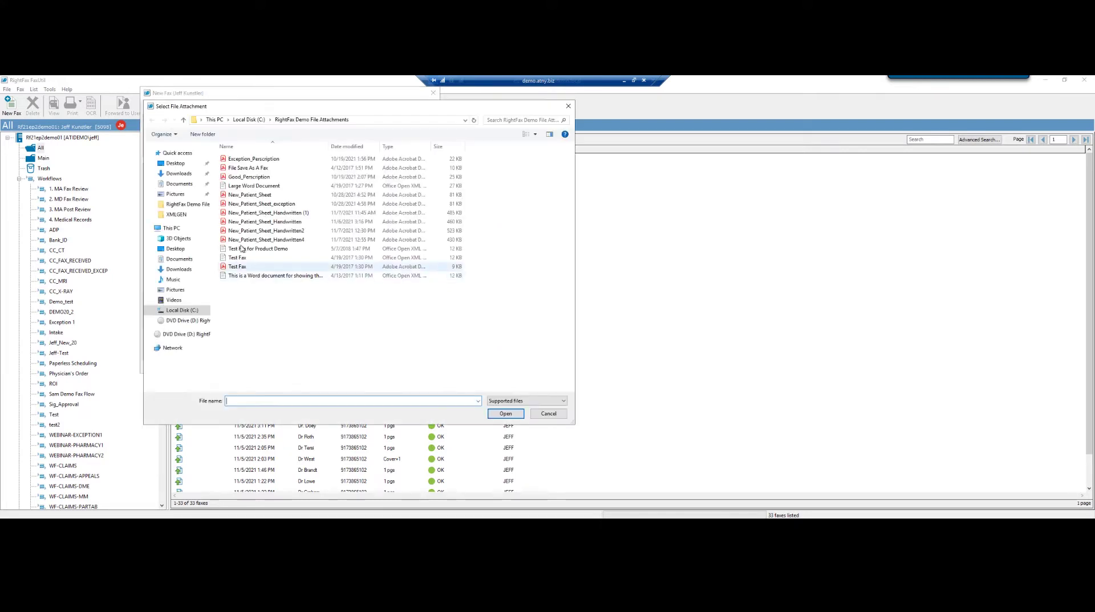
double_click(247, 204)
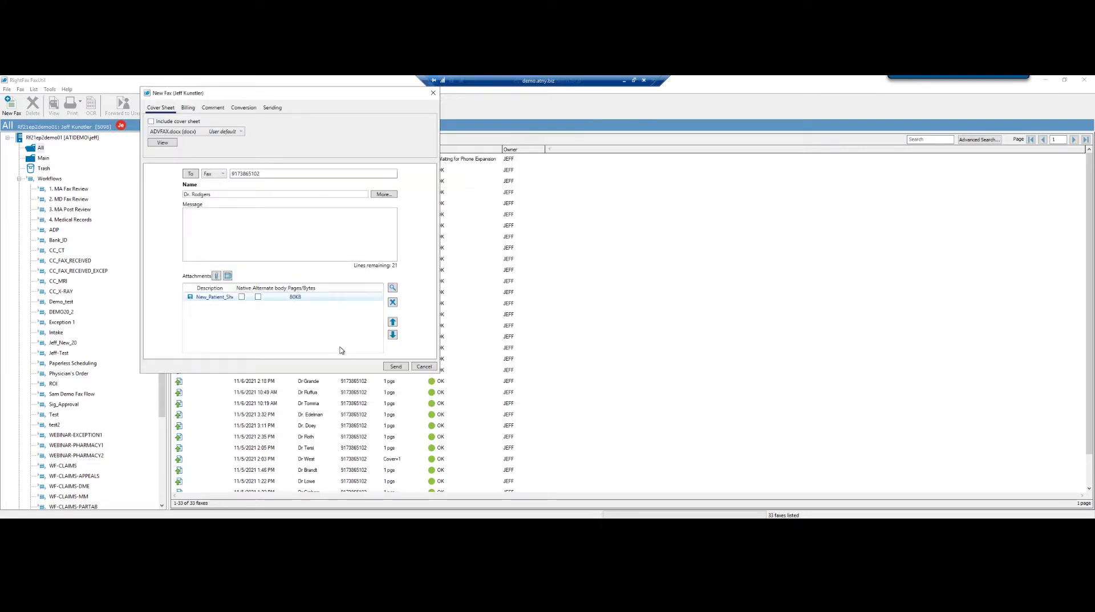
left_click(395, 367)
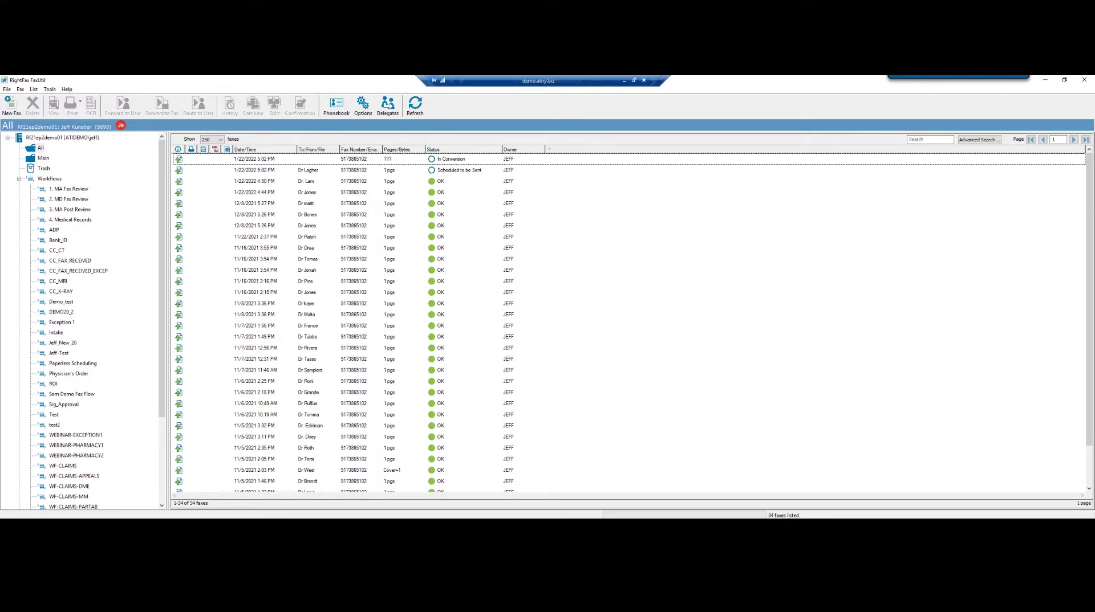
Bring RightFax Enterprise Fax Manager to the front from its taskbar preview.
mouse_move(136, 525)
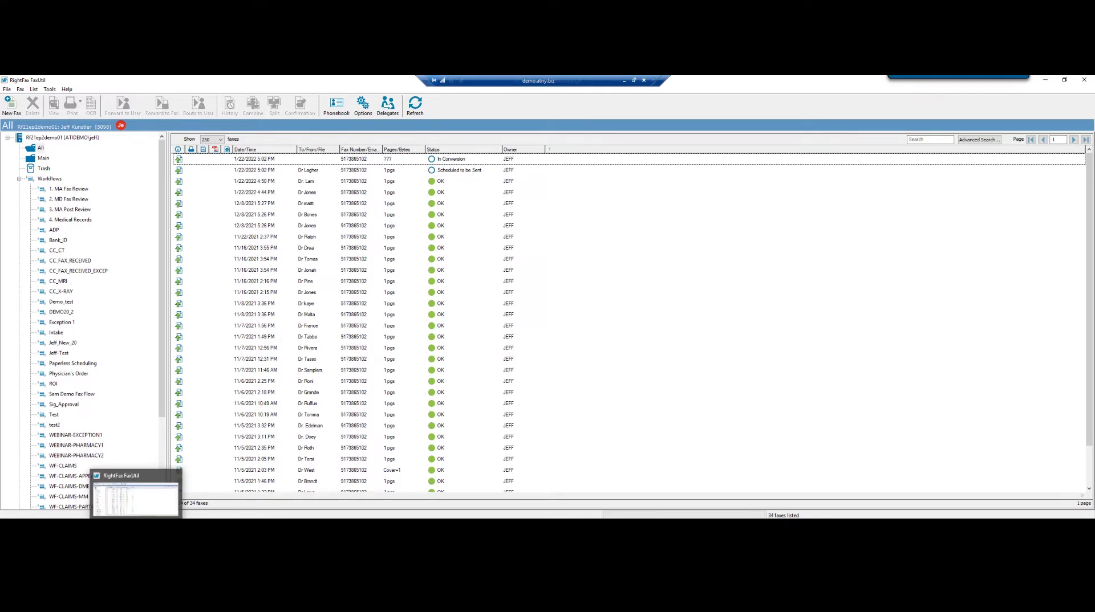
left_click(115, 499)
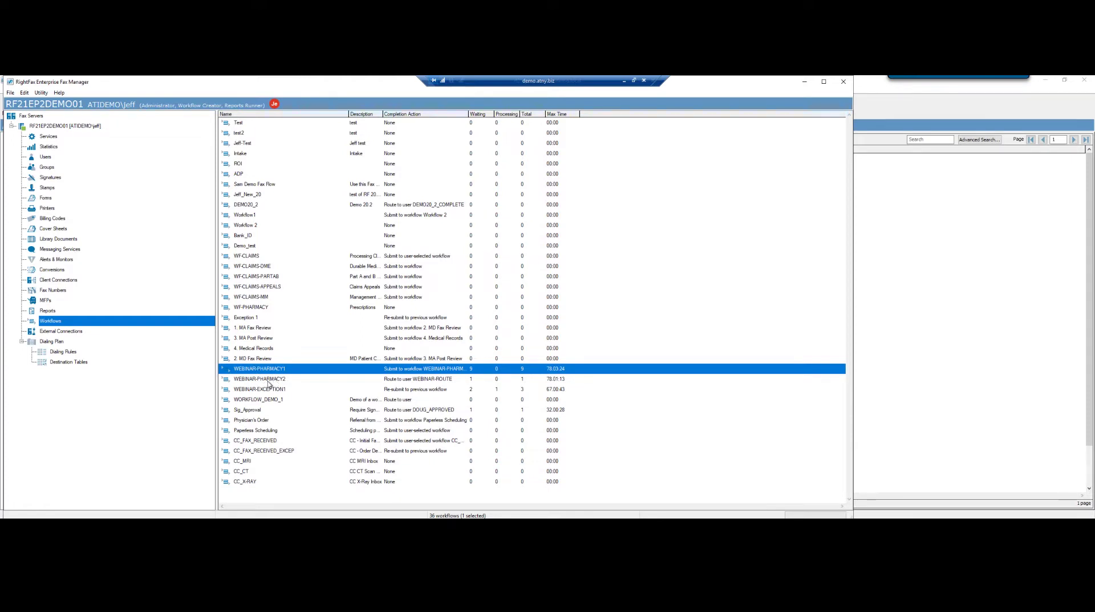
right_click(251, 374)
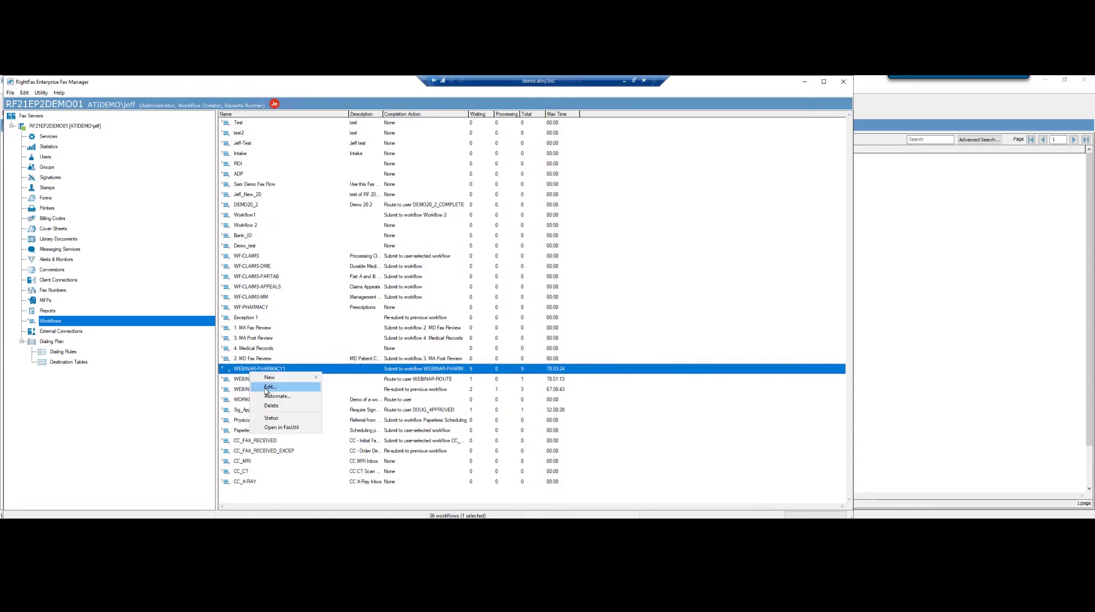
left_click(268, 388)
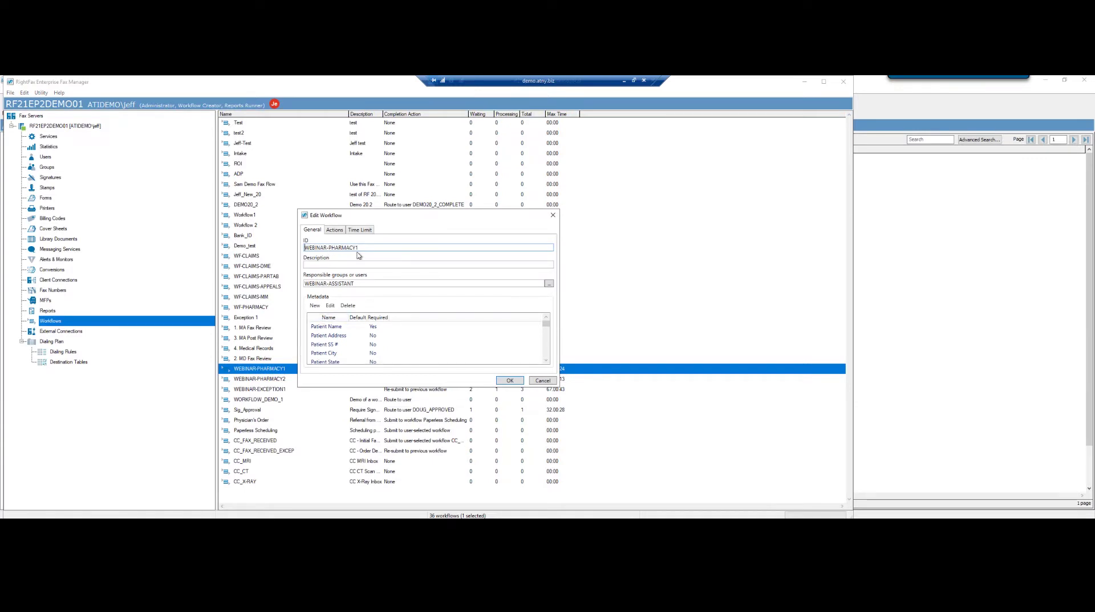
left_click_drag(368, 251, 313, 262)
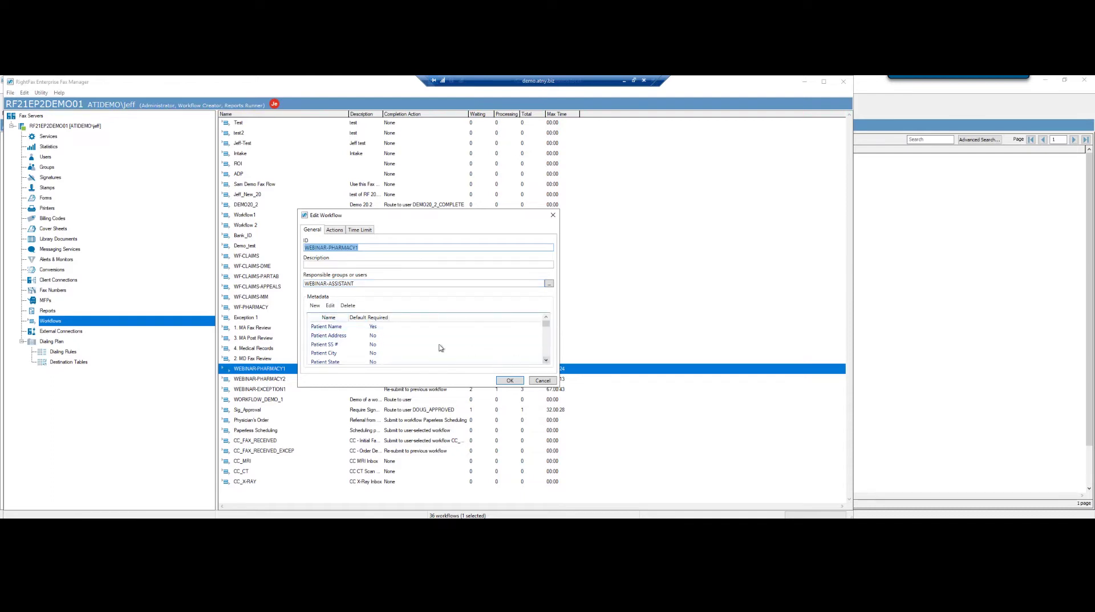
left_click(546, 361)
left_click(547, 361)
left_click(546, 361)
left_click(546, 361)
left_click(547, 360)
left_click(546, 361)
left_click(547, 361)
left_click(546, 361)
left_click(546, 361)
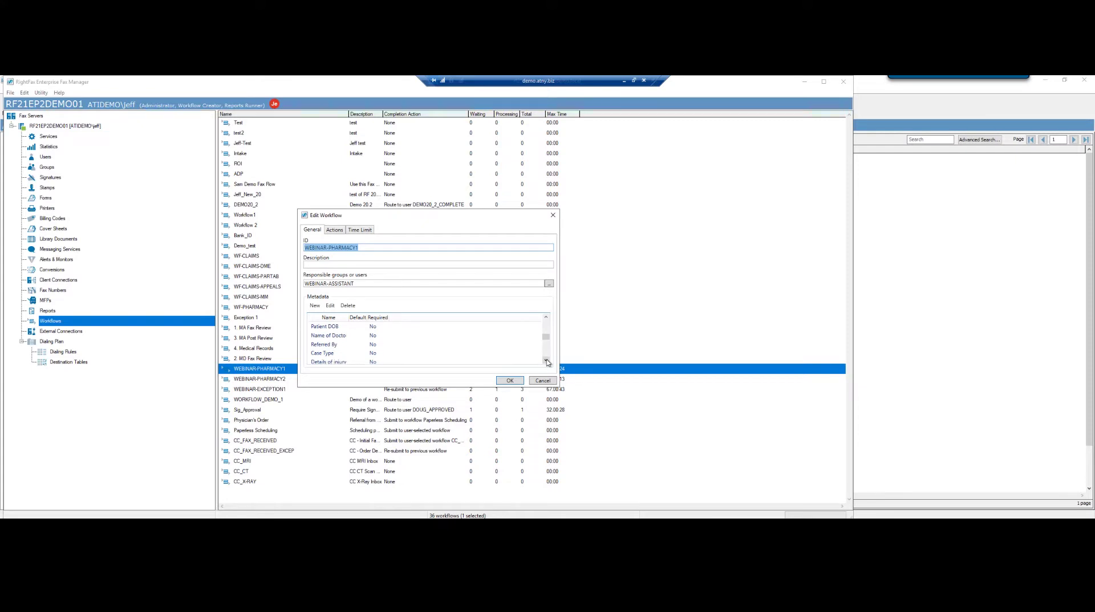
left_click(546, 361)
left_click(547, 361)
left_click(546, 361)
left_click(546, 361)
left_click(546, 361)
left_click(546, 361)
left_click(546, 361)
left_click(547, 361)
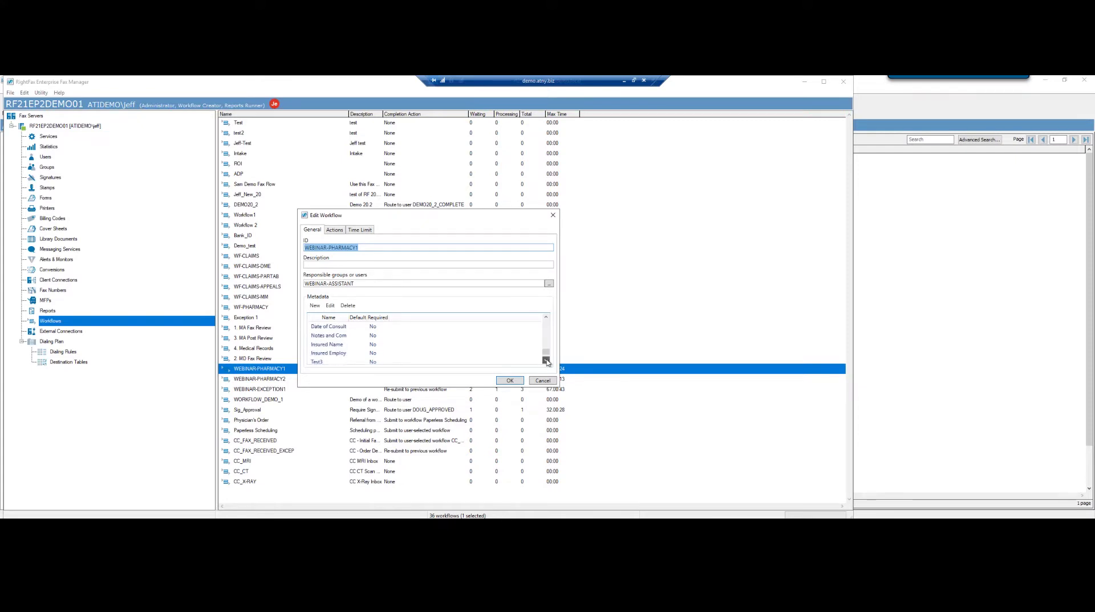
left_click(546, 361)
left_click_drag(547, 354, 546, 420)
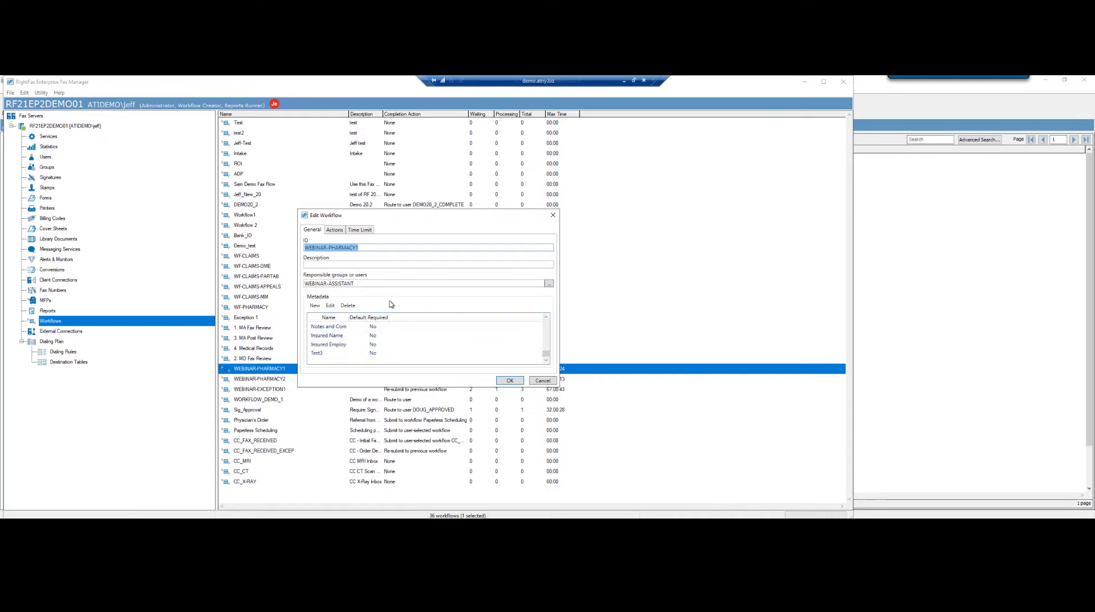
left_click(334, 232)
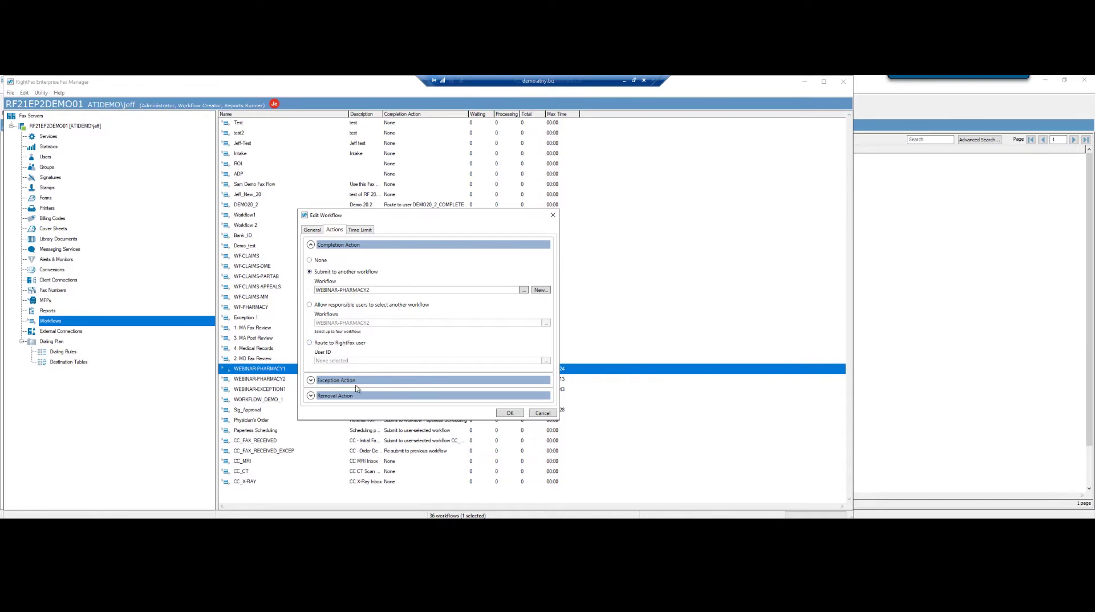
left_click(309, 380)
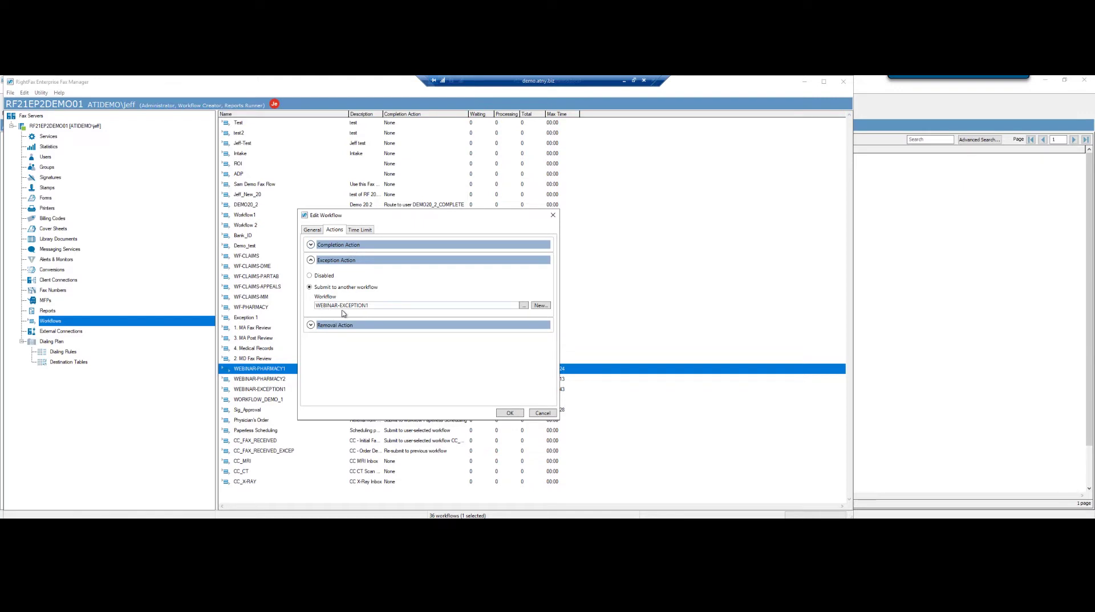
left_click(311, 231)
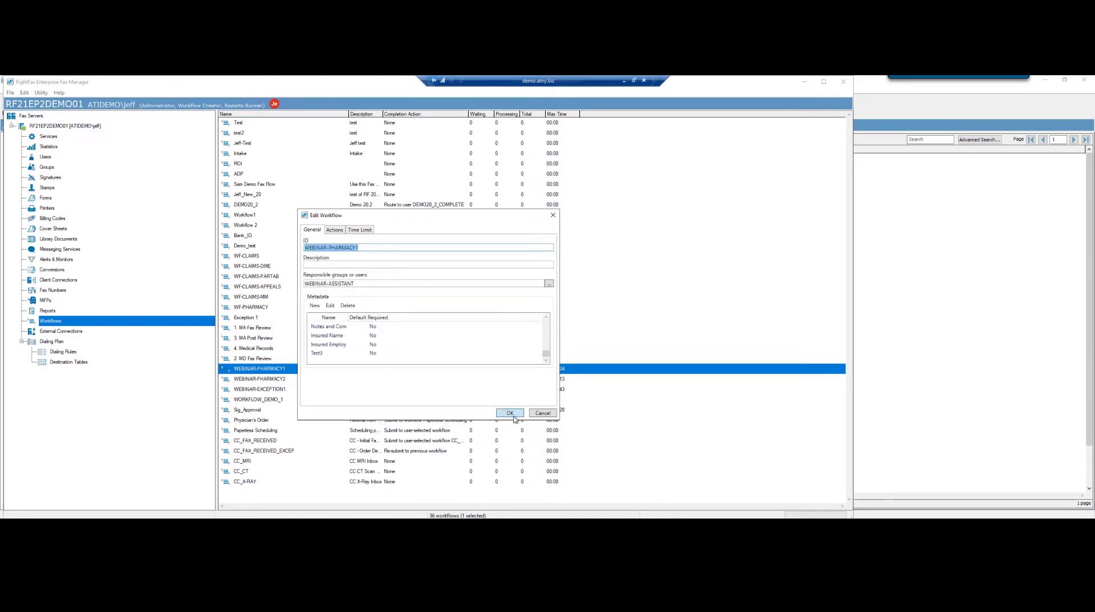
left_click(536, 414)
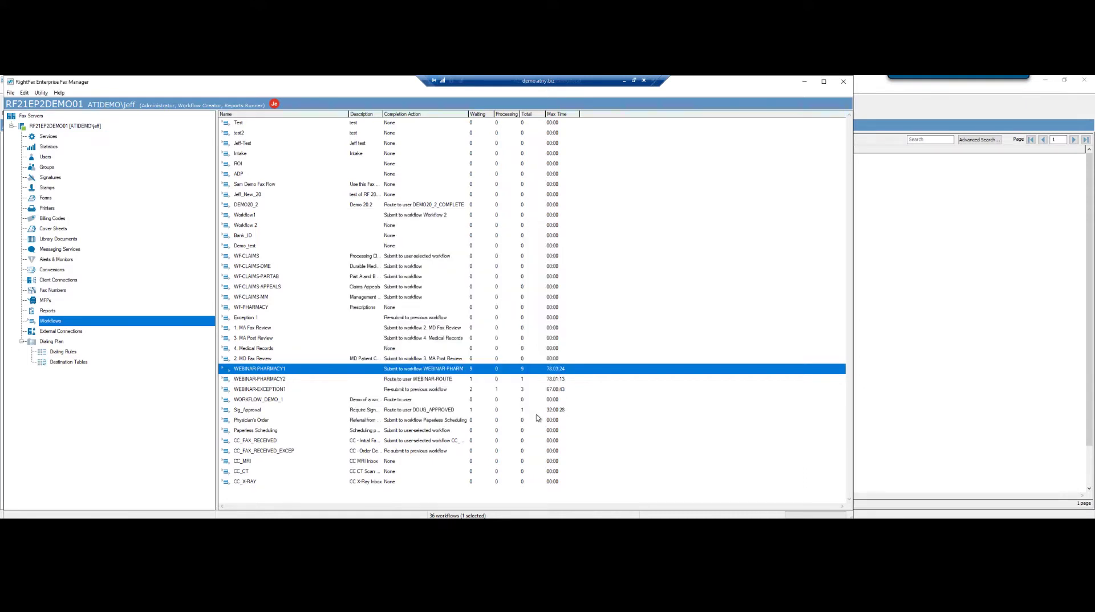
Open Automate for WEBINAR-PHARMACY1 and unmark the Insured Name zone in the Metadata pane.
right_click(266, 370)
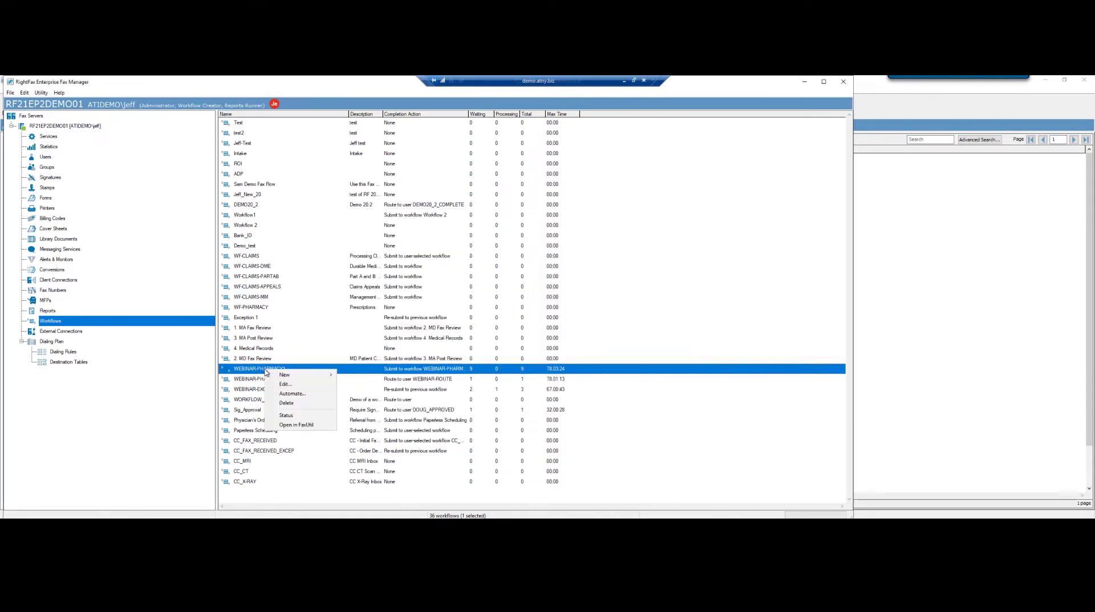
left_click(293, 394)
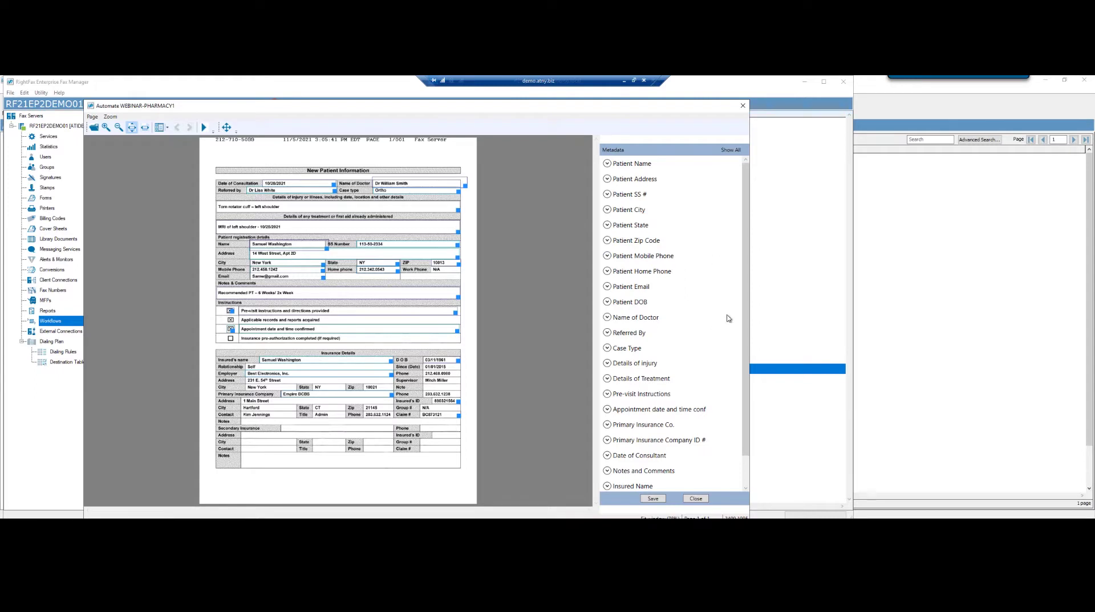
scroll(744, 303, "down", 1)
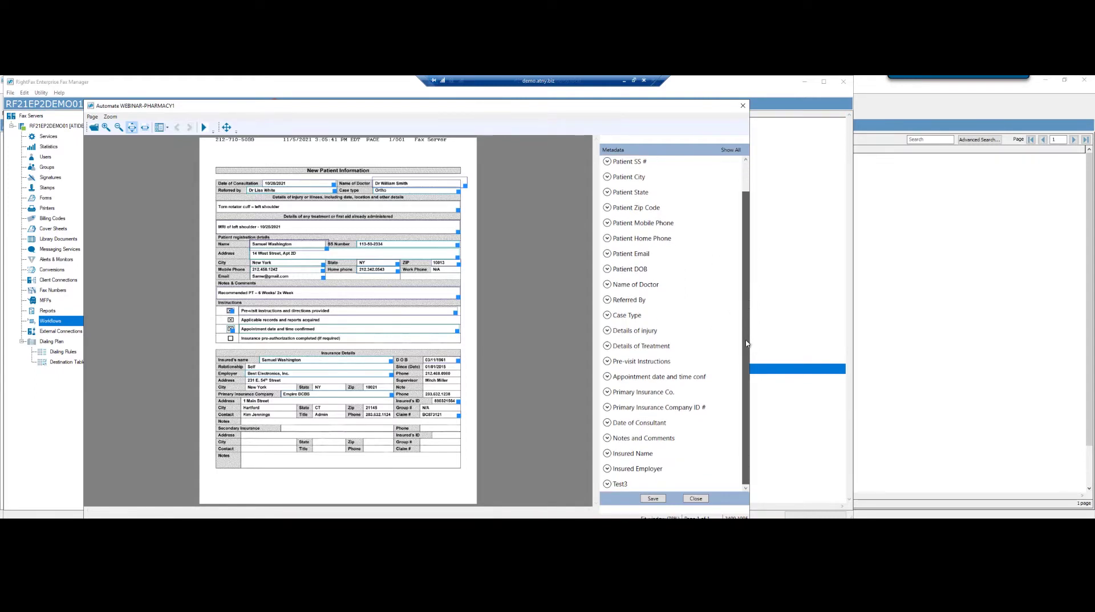
left_click(608, 454)
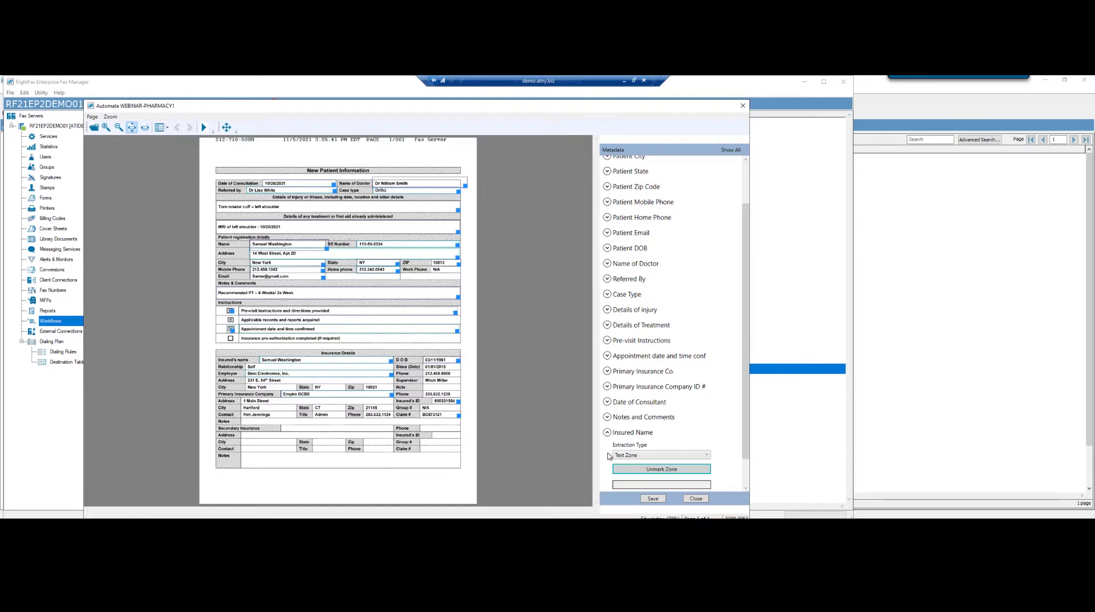
left_click(643, 469)
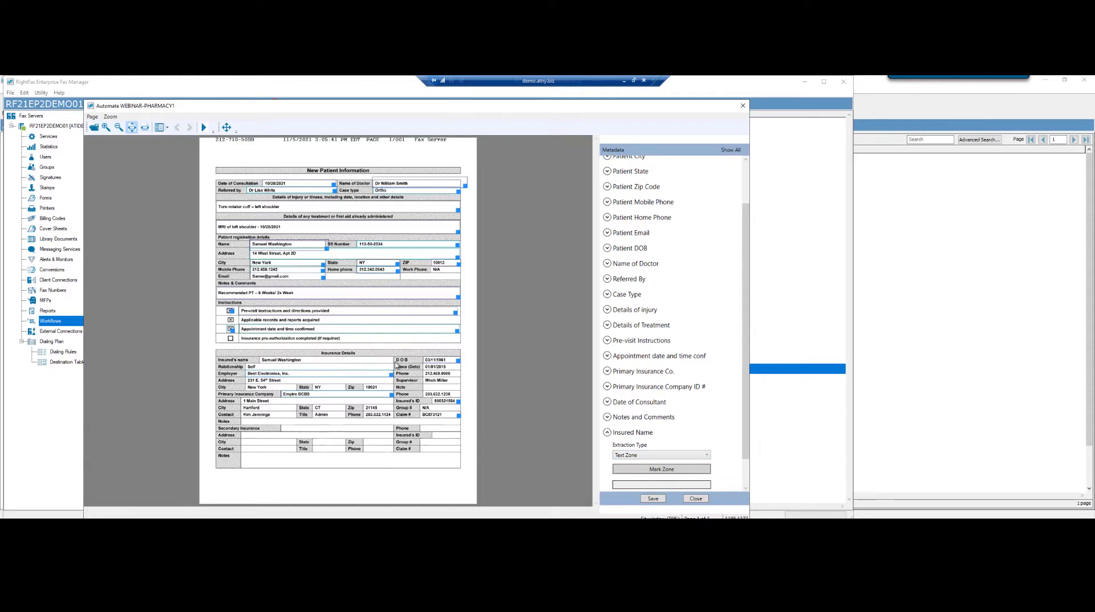
Mark a new Insured Name zone over the insured's name field, then save and close automation.
left_click(660, 472)
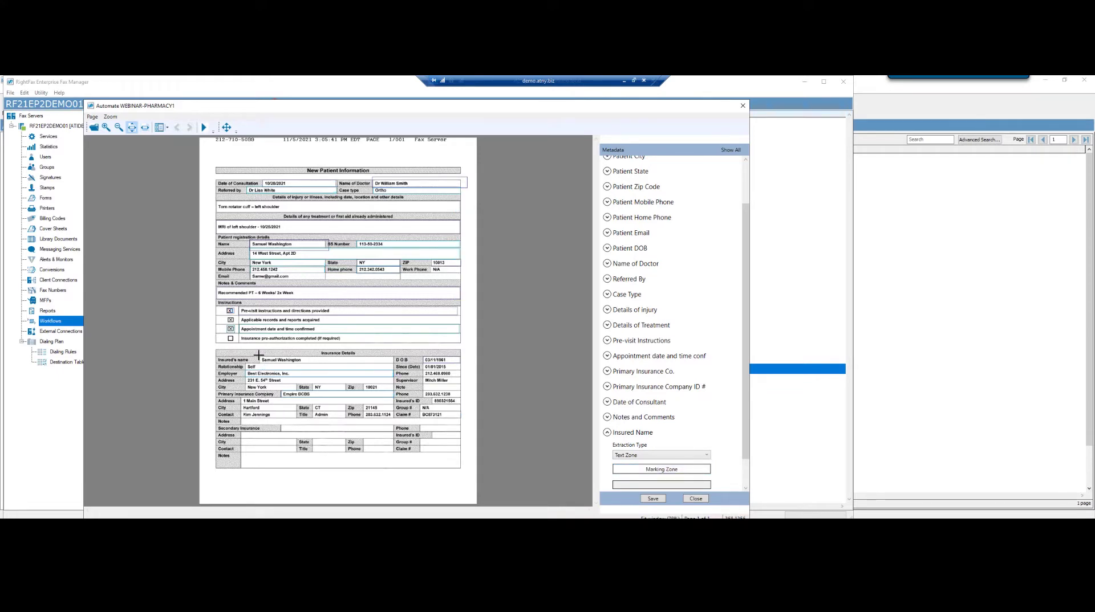
left_click_drag(258, 356, 396, 364)
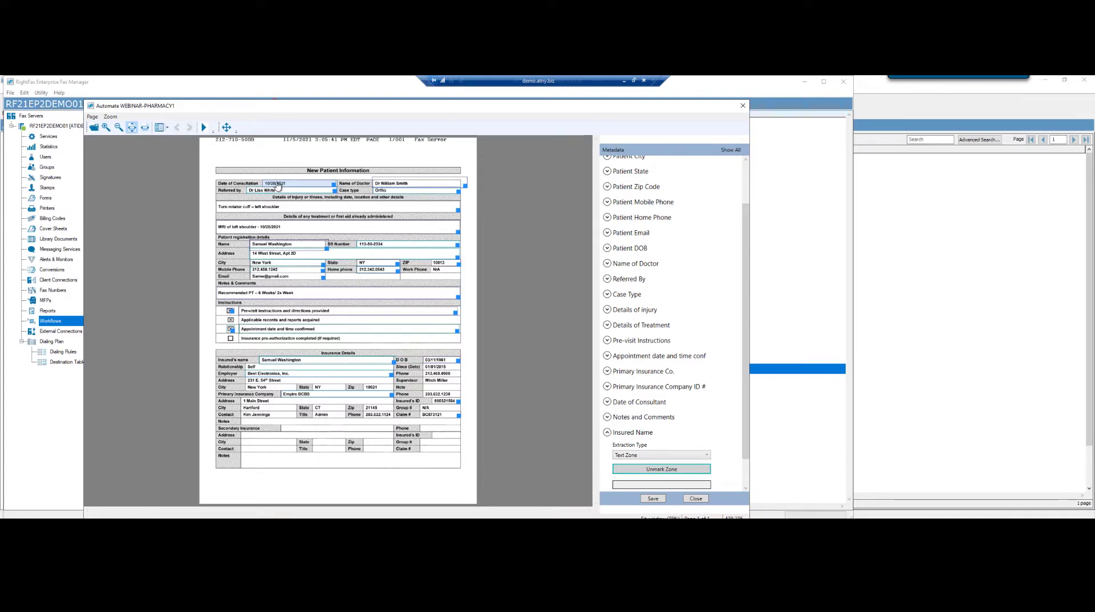
scroll(745, 169, "up", 2)
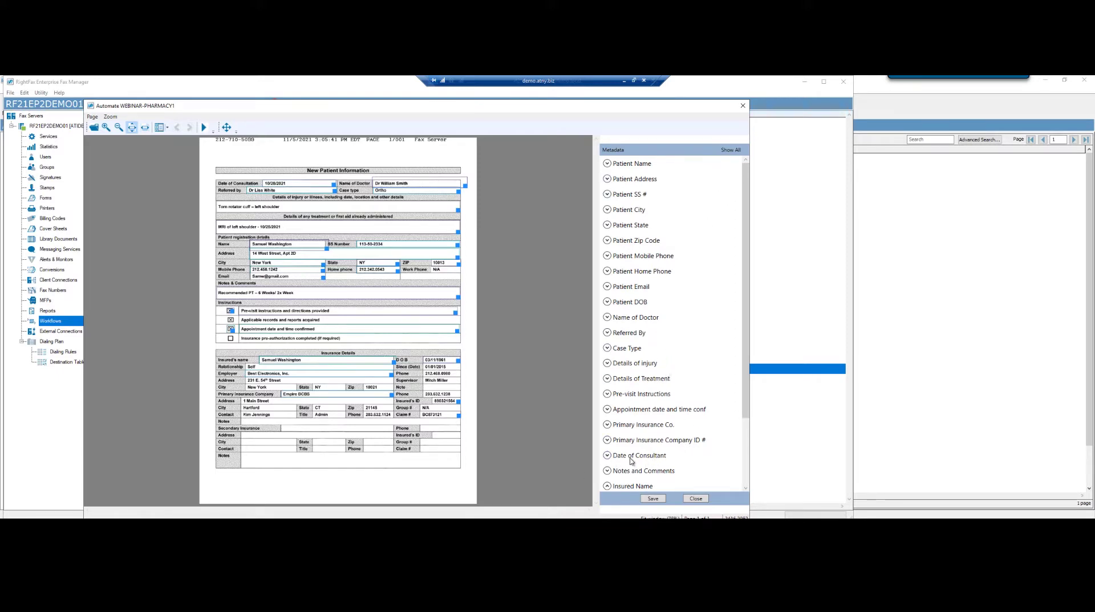
left_click(652, 499)
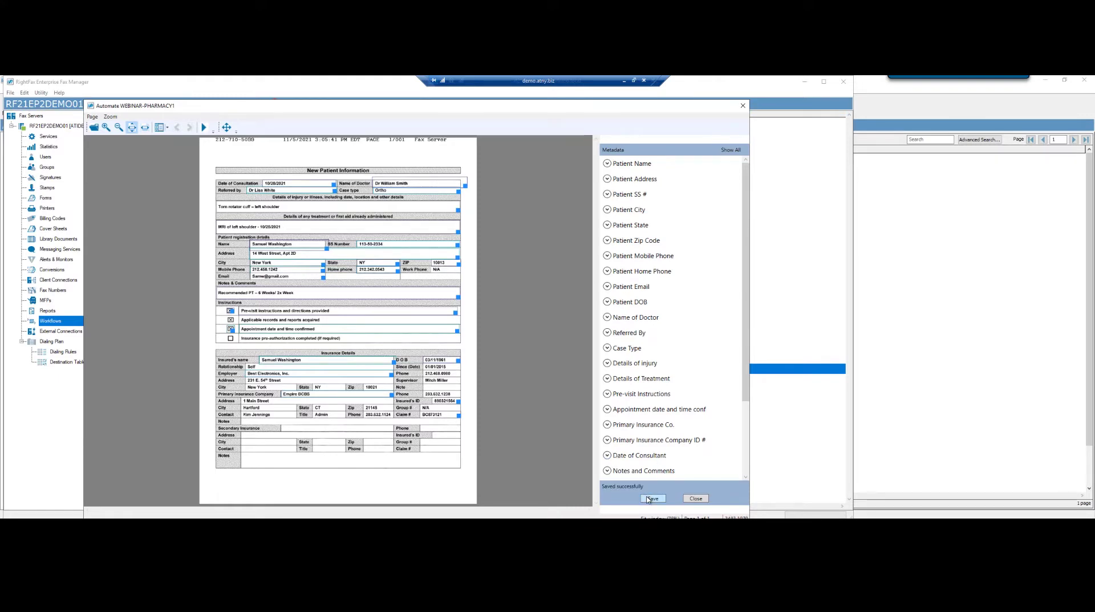
left_click(695, 499)
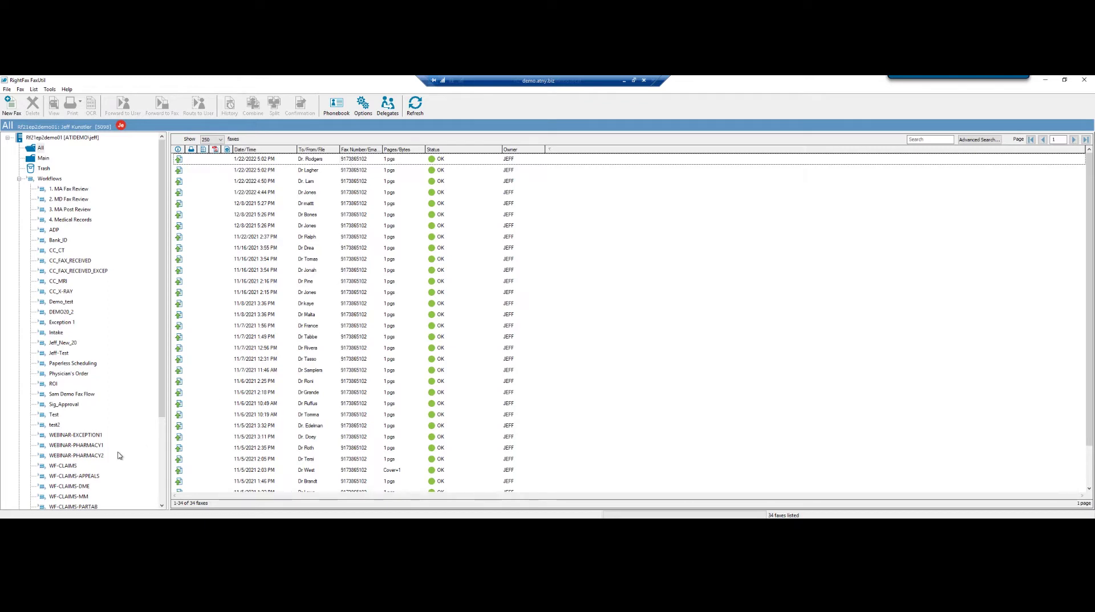
Open the 1/22/2022 5:03 PM fax in the WEBINAR-PHARMACY1 workflow folder.
left_click(68, 447)
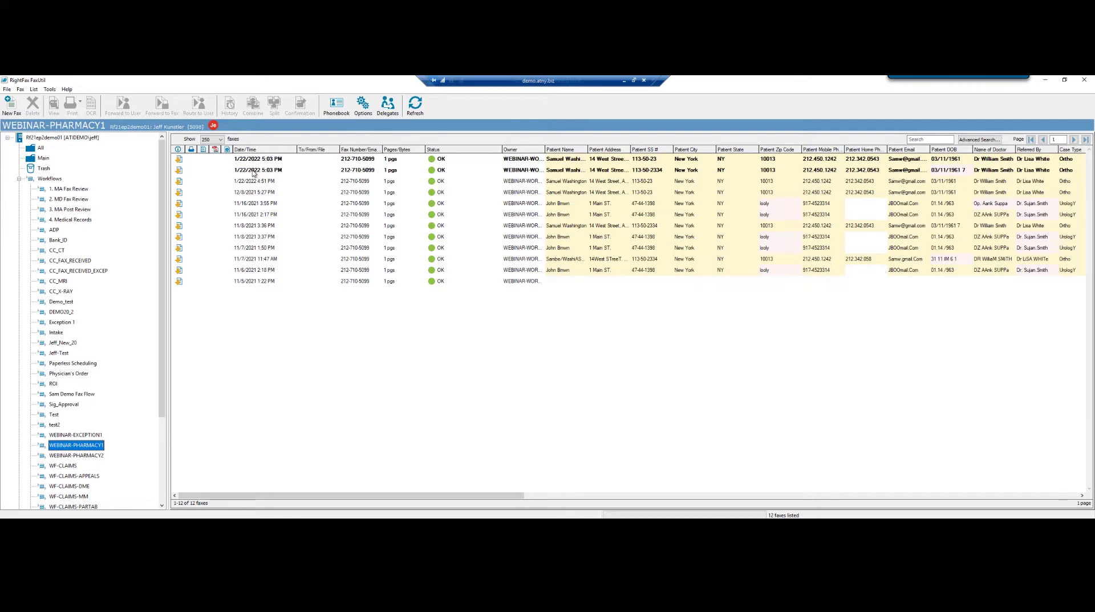
left_click(253, 171)
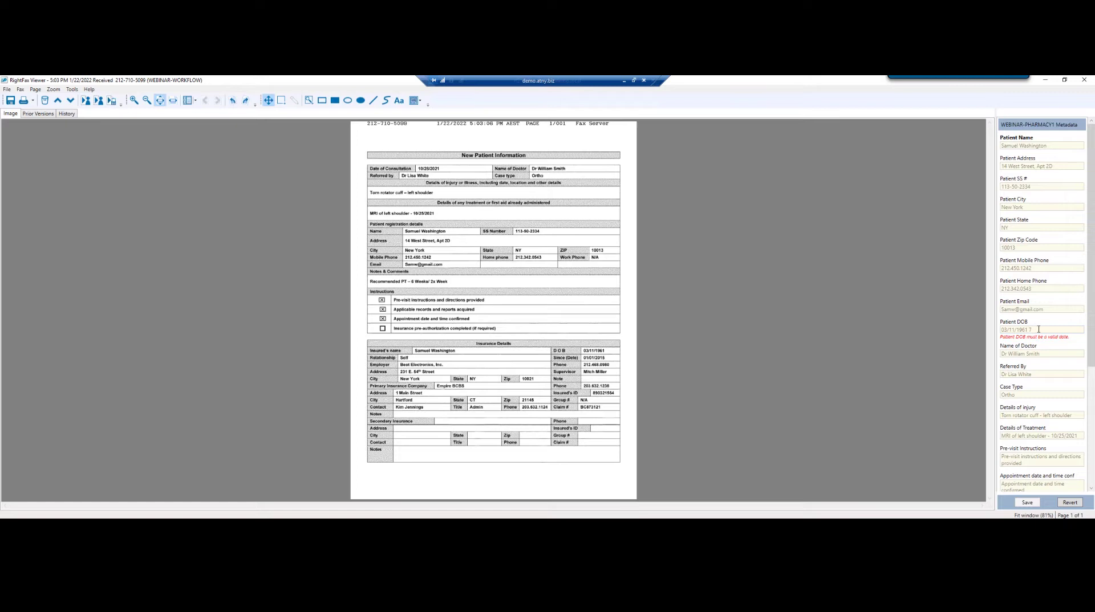
left_click(1039, 330)
key("BackSpace")
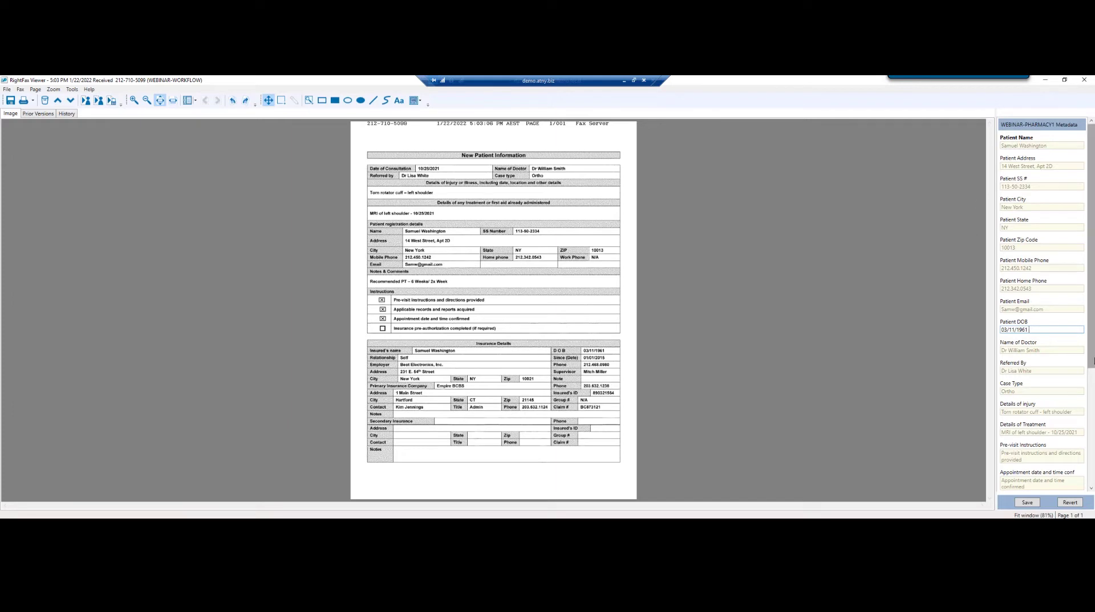
left_click_drag(1091, 358, 1092, 515)
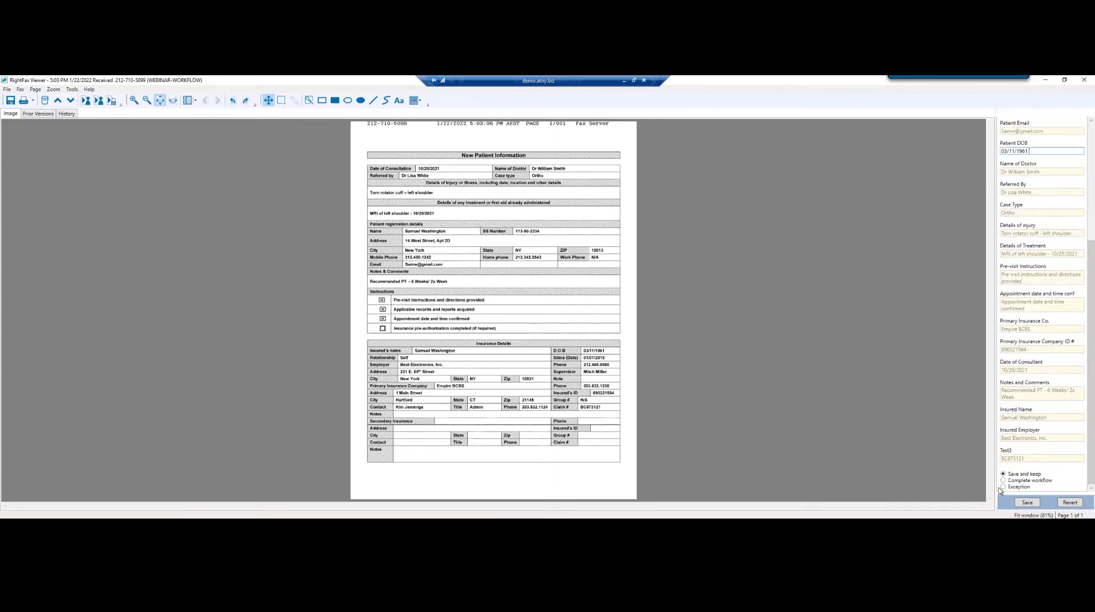
left_click(1003, 481)
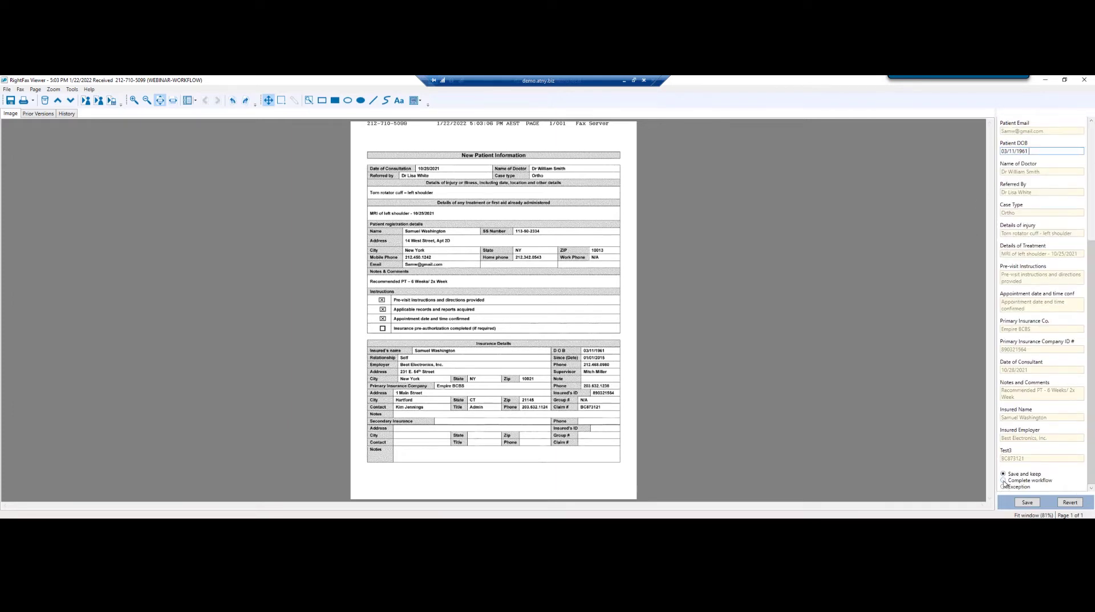
left_click(1026, 503)
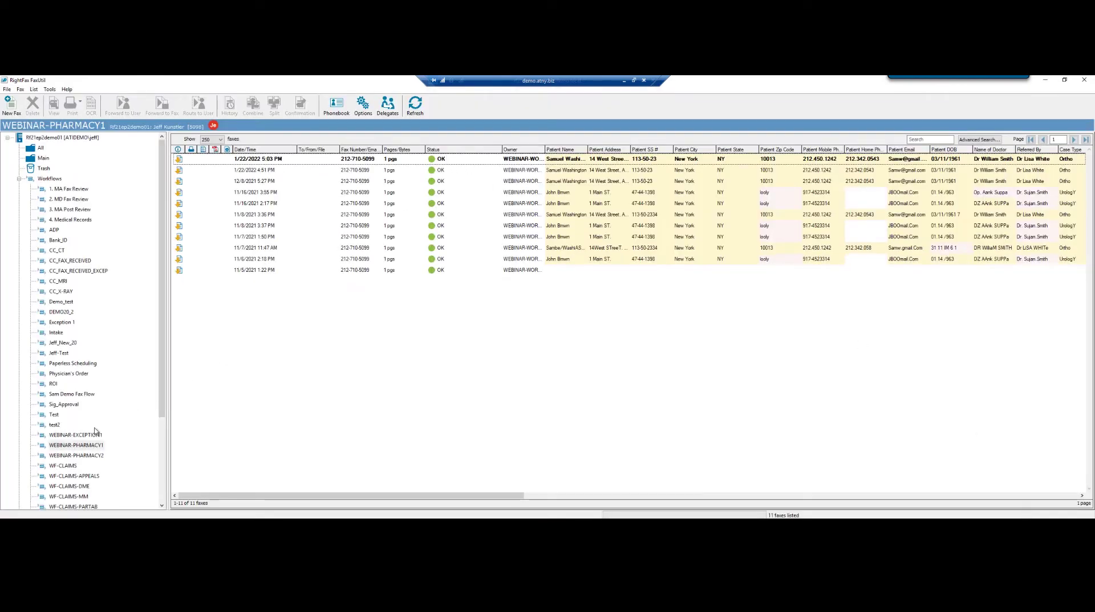
Open the WEBINAR-PHARMACY2 folder and select its 1/22/2022 5:03 PM fax.
left_click(71, 456)
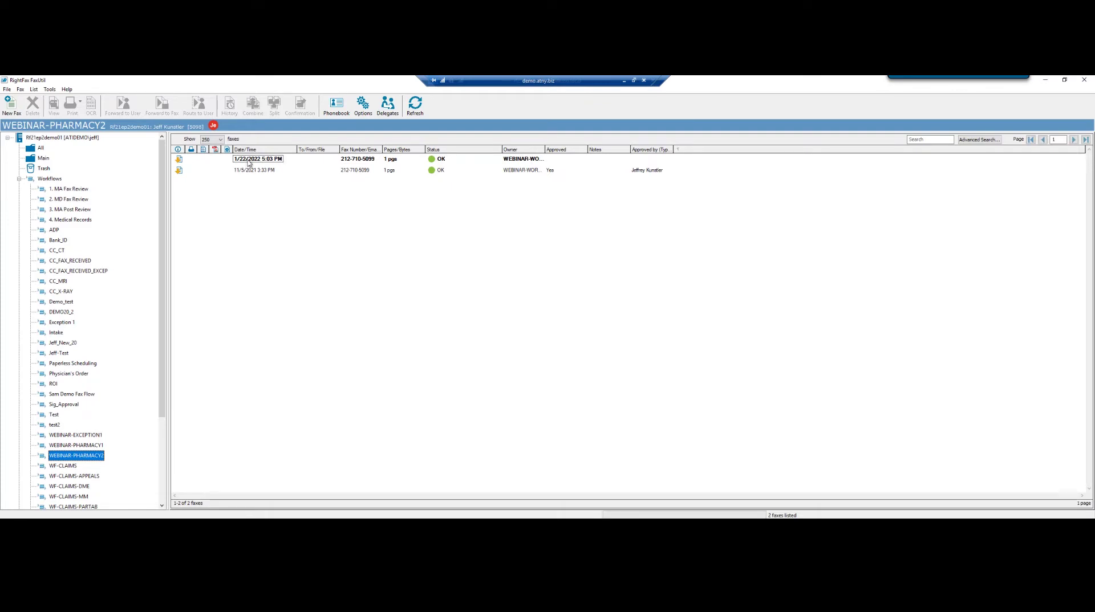
left_click(248, 161)
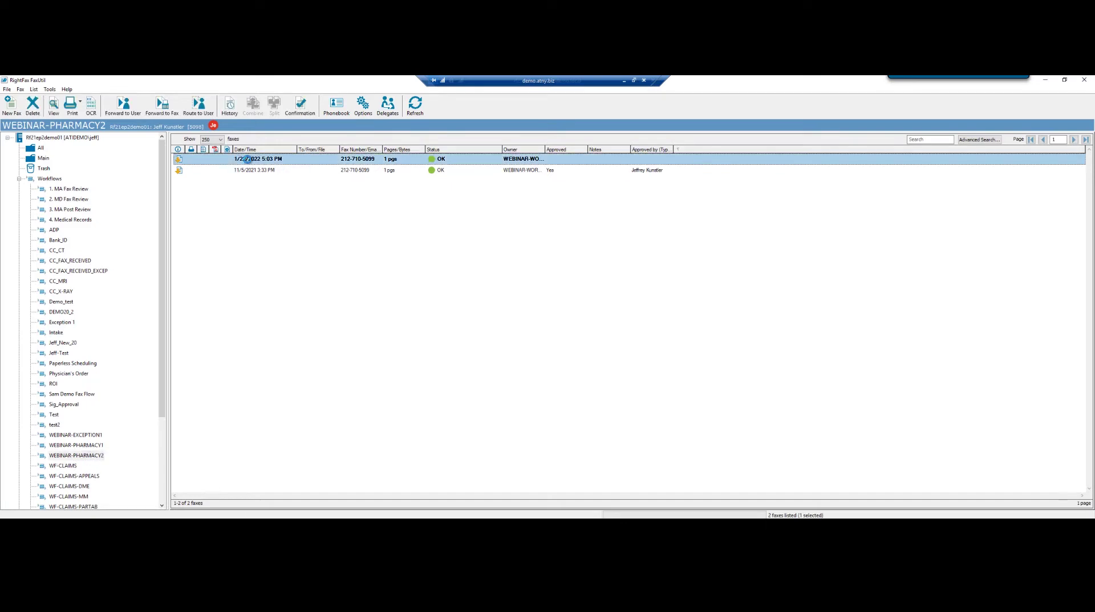
Open the 5:03 PM fax in the Viewer and expand its WEBINAR-PHARMACY2 metadata section.
double_click(247, 159)
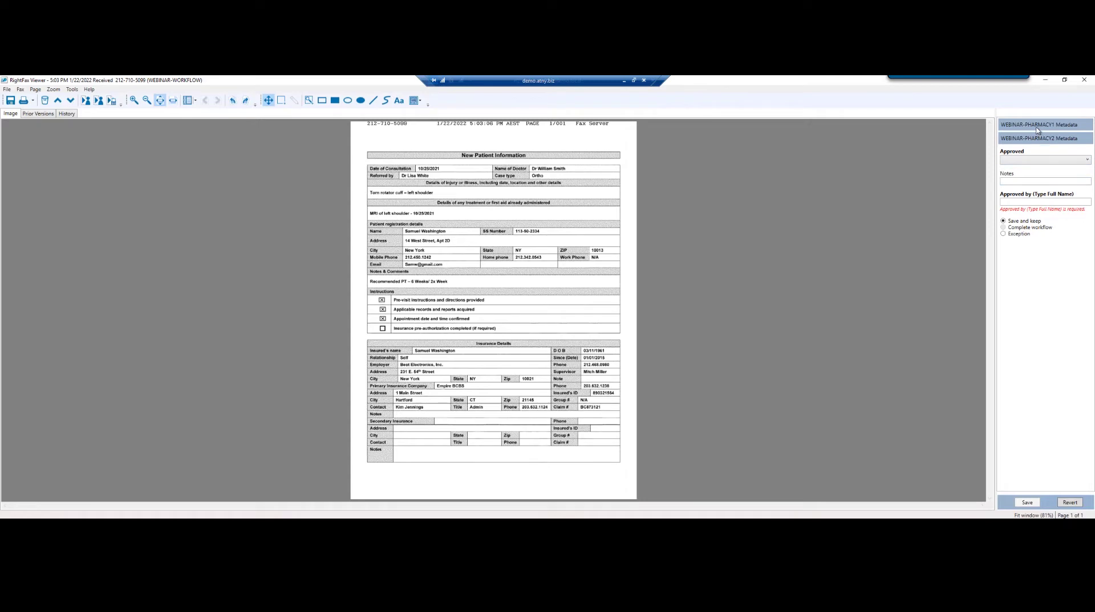
left_click(1036, 128)
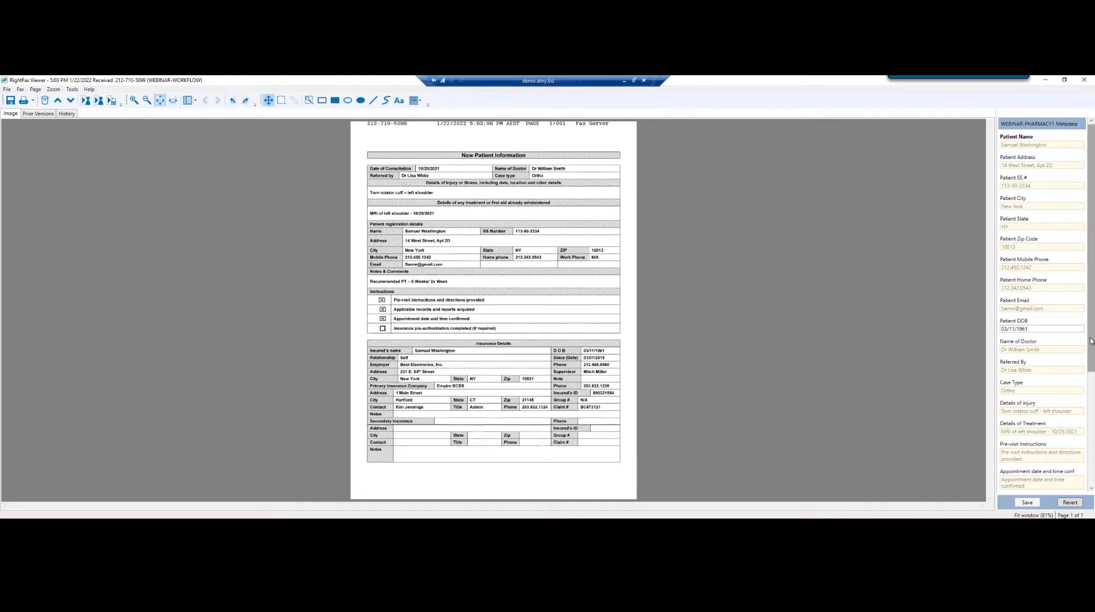
left_click_drag(1090, 341, 1077, 489)
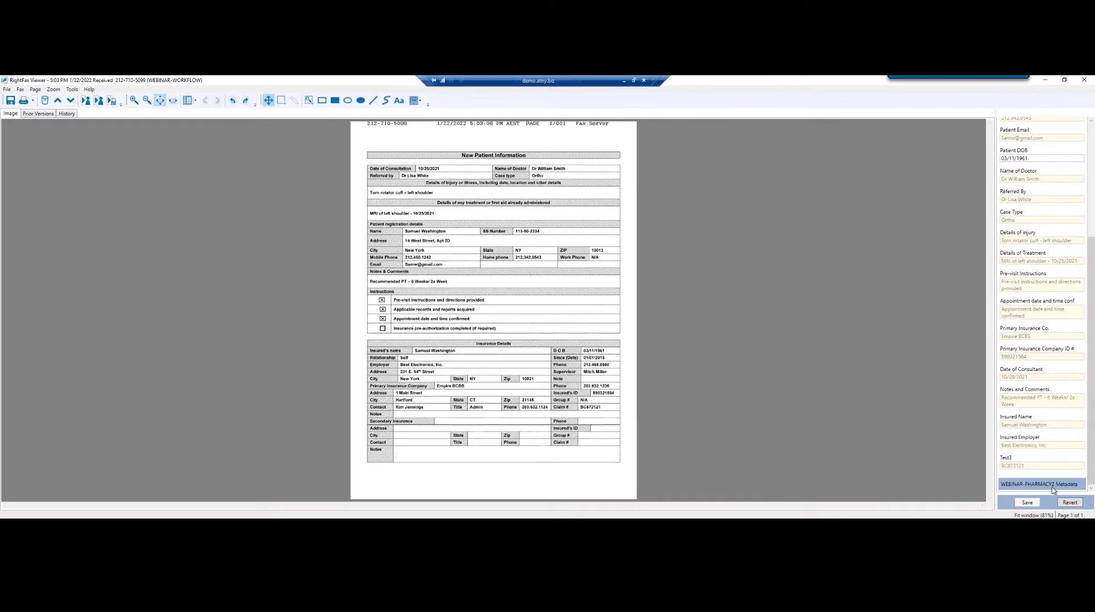
left_click(1053, 485)
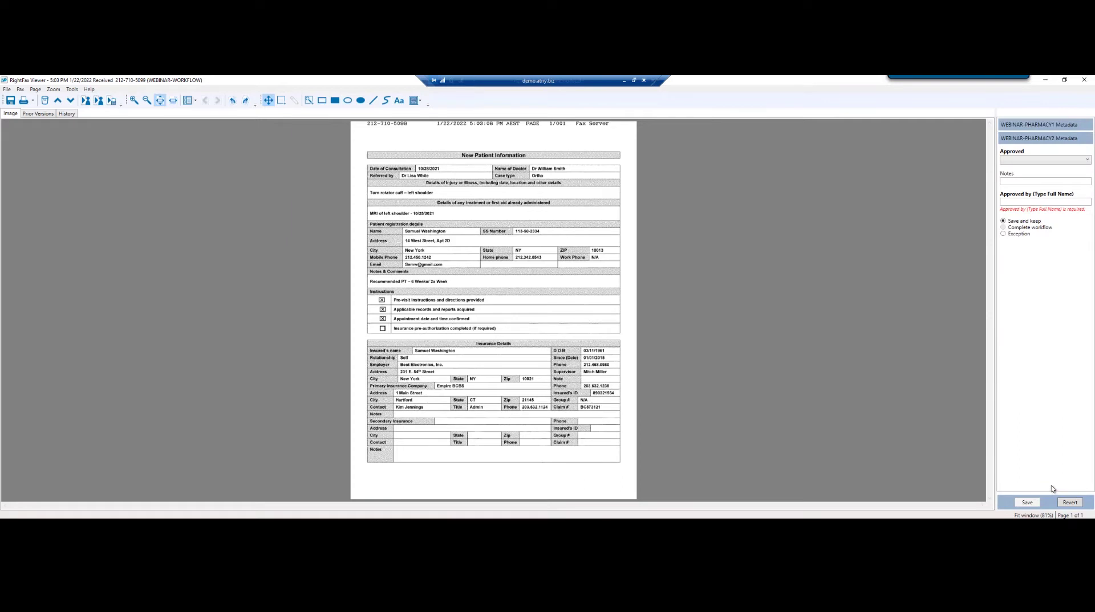
Set Approved to Yes, enter the approver's full name, choose Complete workflow and save.
left_click(1028, 160)
left_click(1026, 171)
left_click(1021, 182)
left_click(1017, 199)
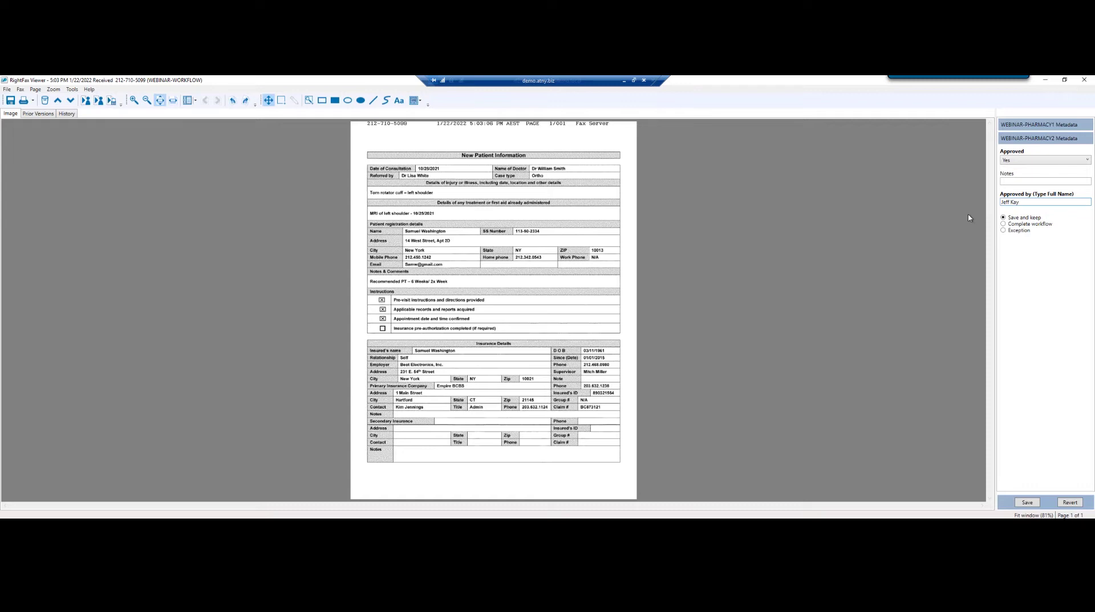
left_click(1003, 225)
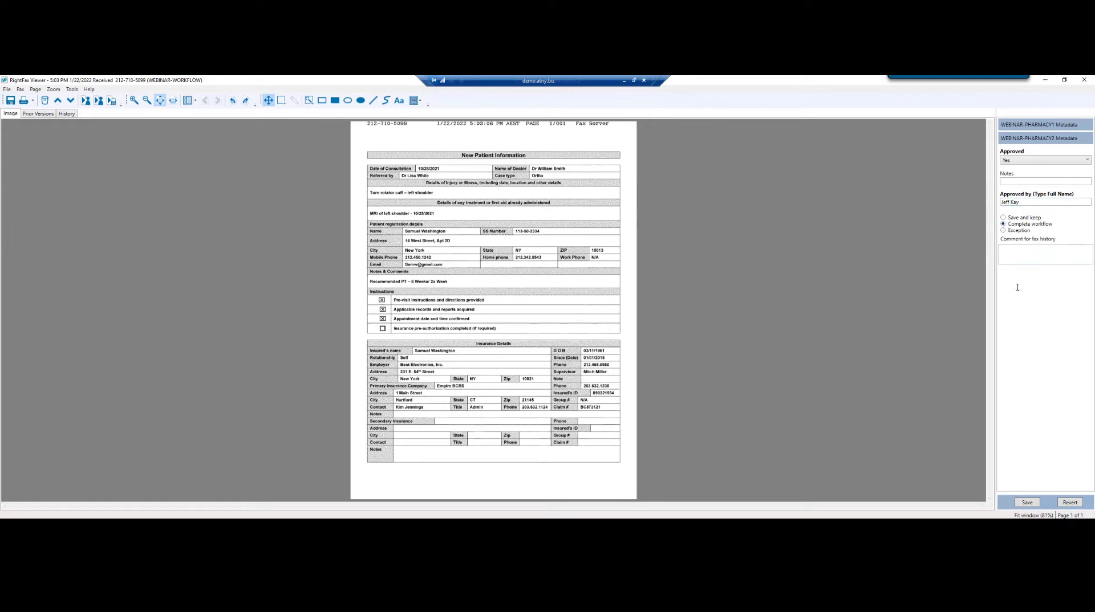
left_click(1027, 502)
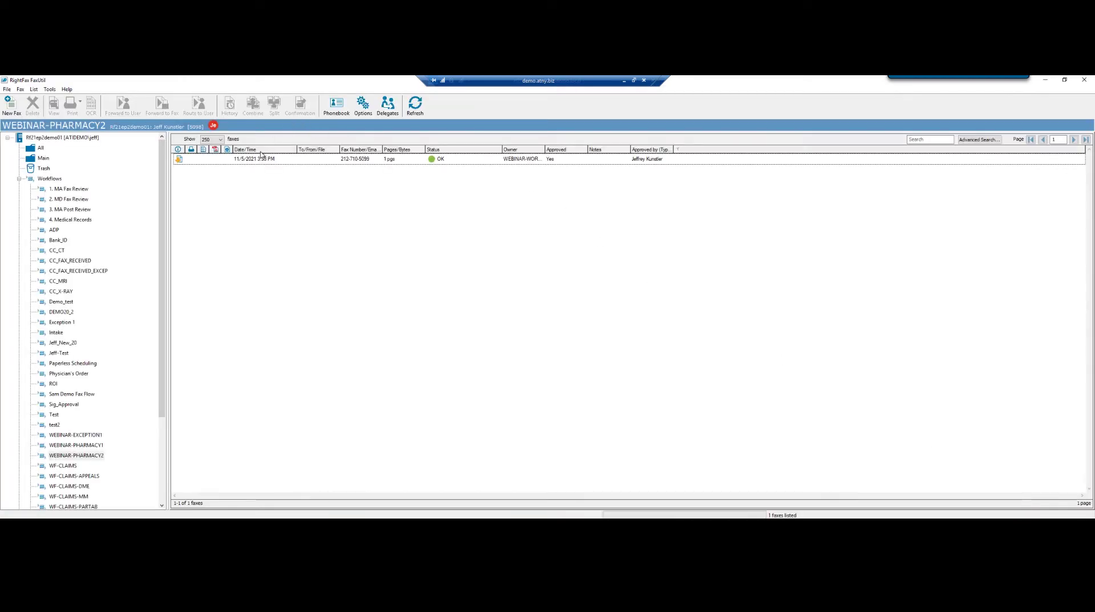
Minimize FaxUtil to reveal Enterprise Fax Manager's workflow list.
left_click(251, 163)
left_click(1046, 83)
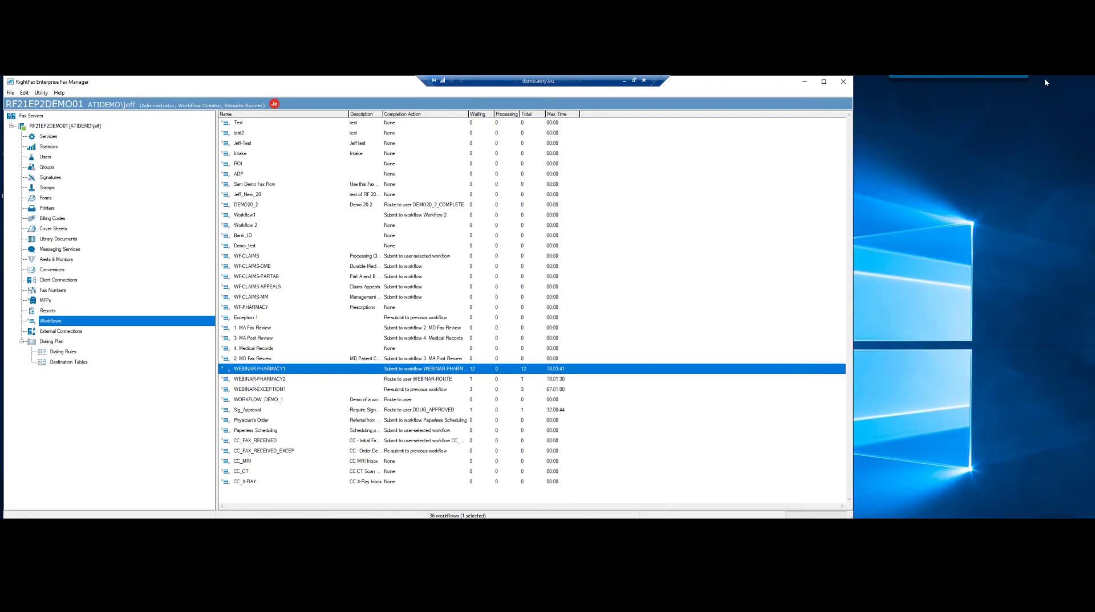
Minimize Fax Manager and open the newest WorkflowValues XML file from the XMLGEN folder.
left_click(804, 83)
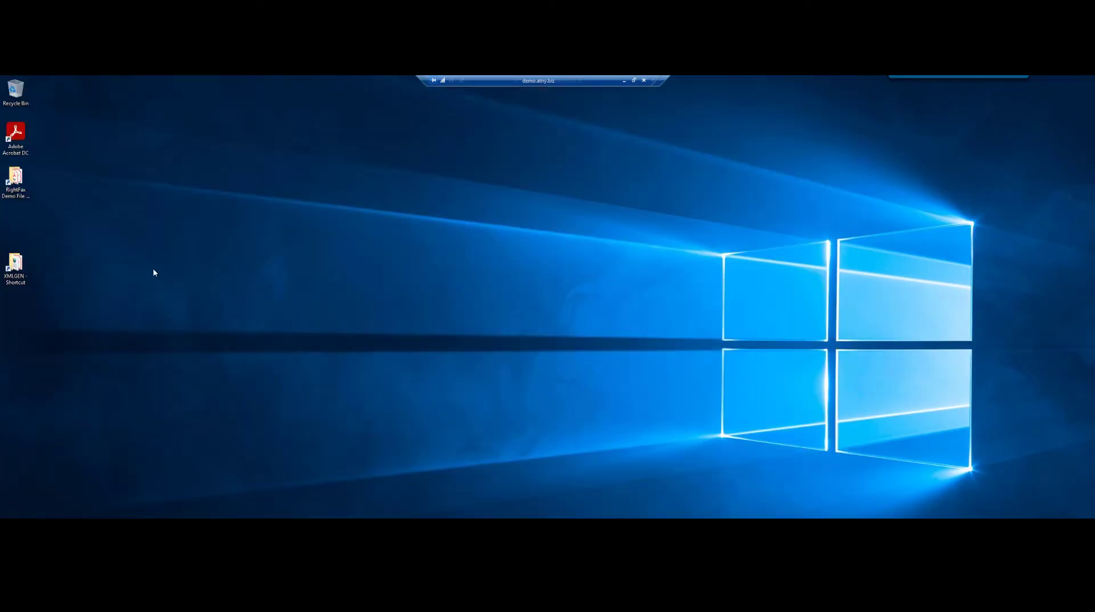
double_click(16, 269)
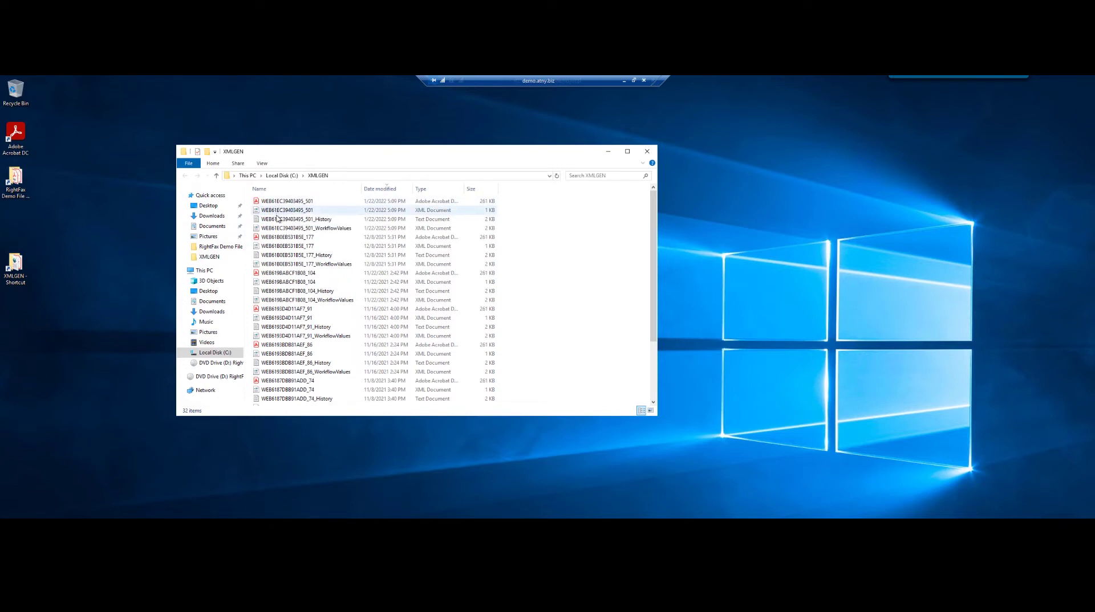
double_click(281, 229)
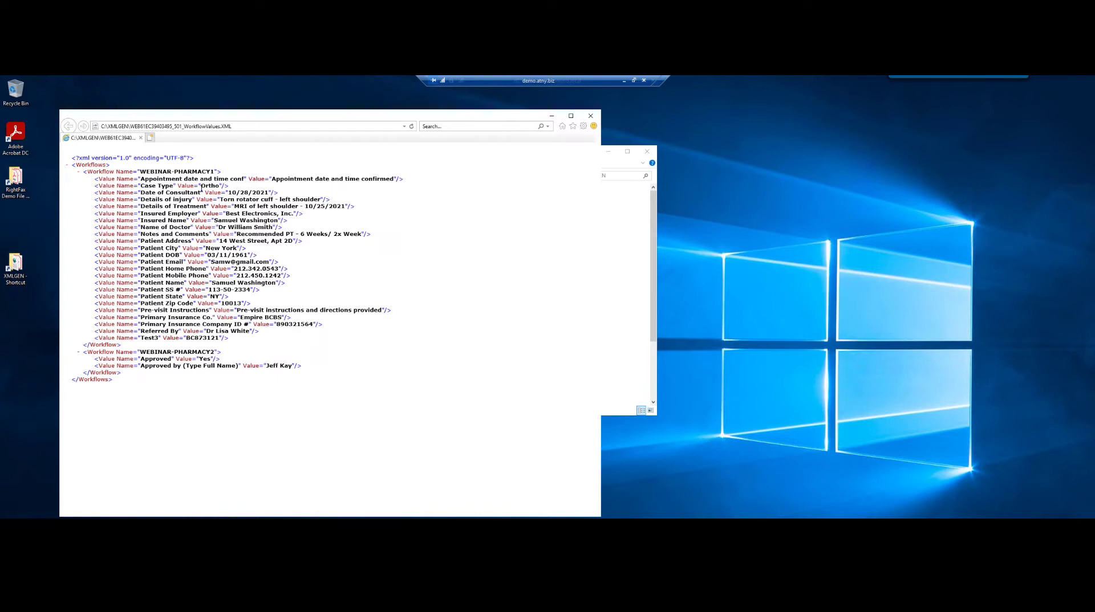
Highlight the Case Type value Ortho, then close the XML view and minimize XMLGEN.
left_click_drag(201, 186, 211, 186)
left_click(590, 117)
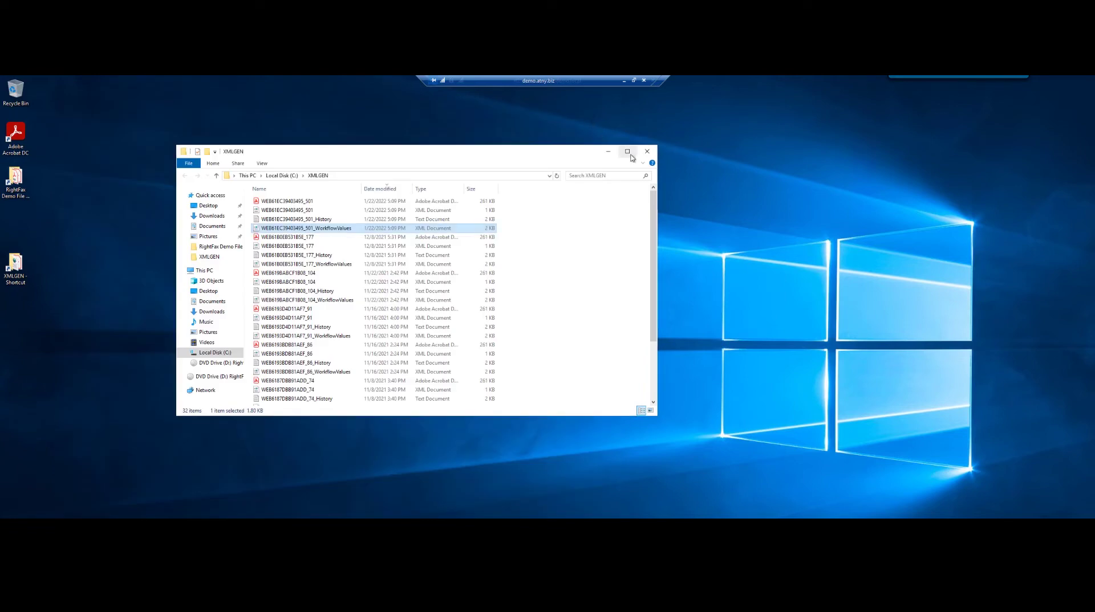
left_click(608, 153)
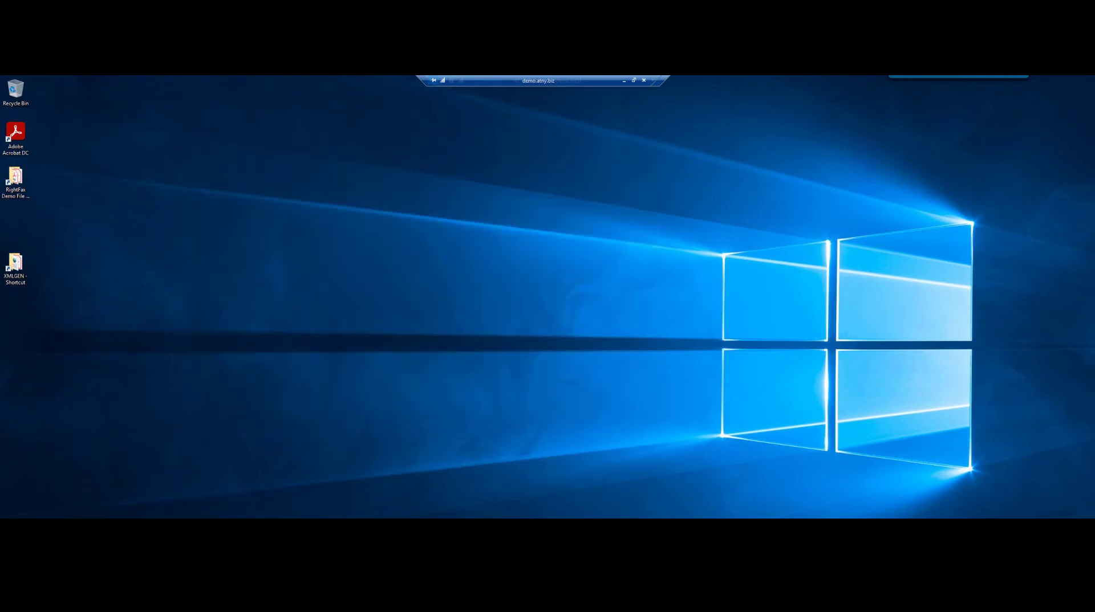
Restore FaxUtil and open the newest 1/22/2022 5:03 PM fax in WEBINAR-PHARMACY1.
left_click(135, 528)
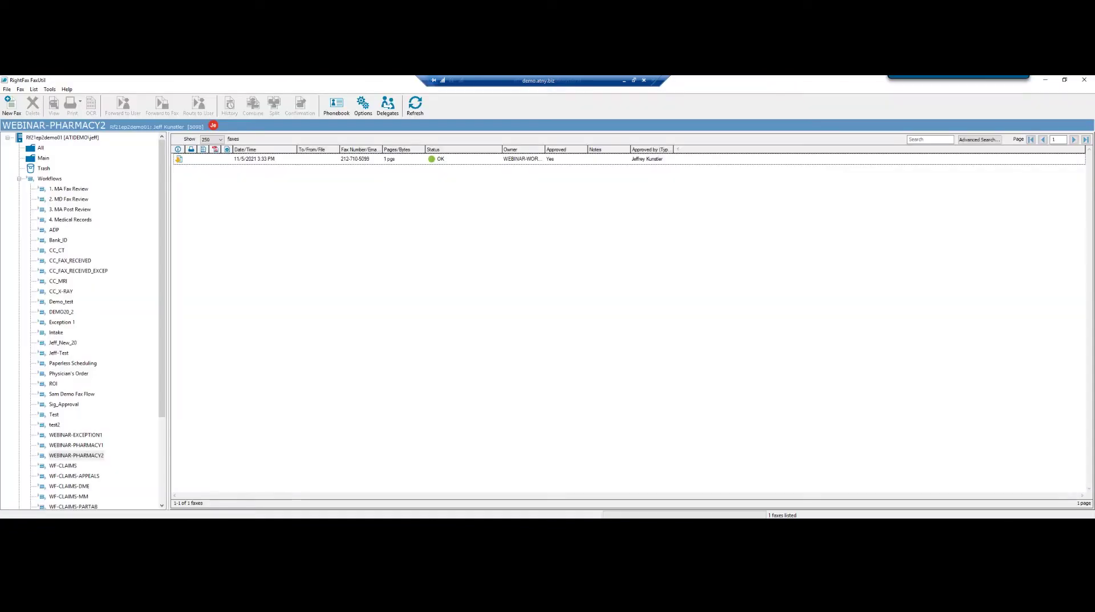
left_click(79, 447)
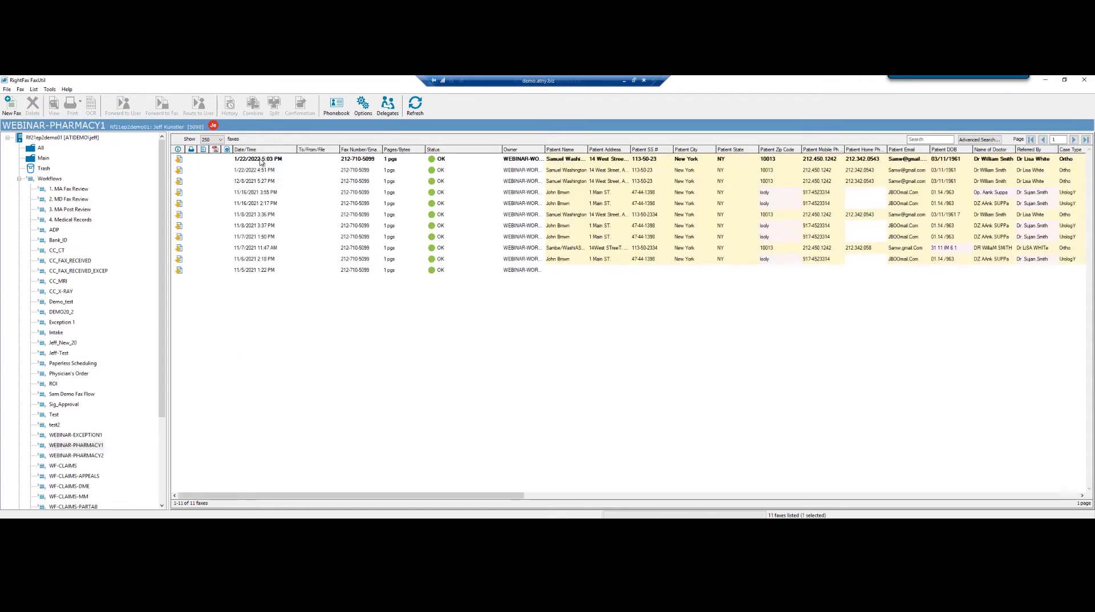
left_click(261, 162)
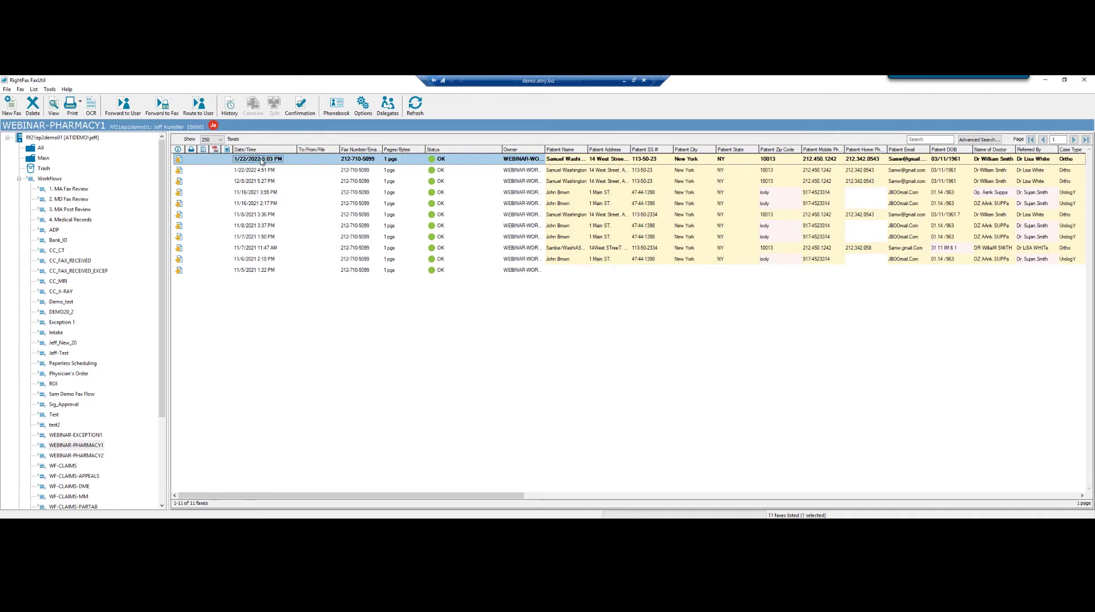
double_click(261, 160)
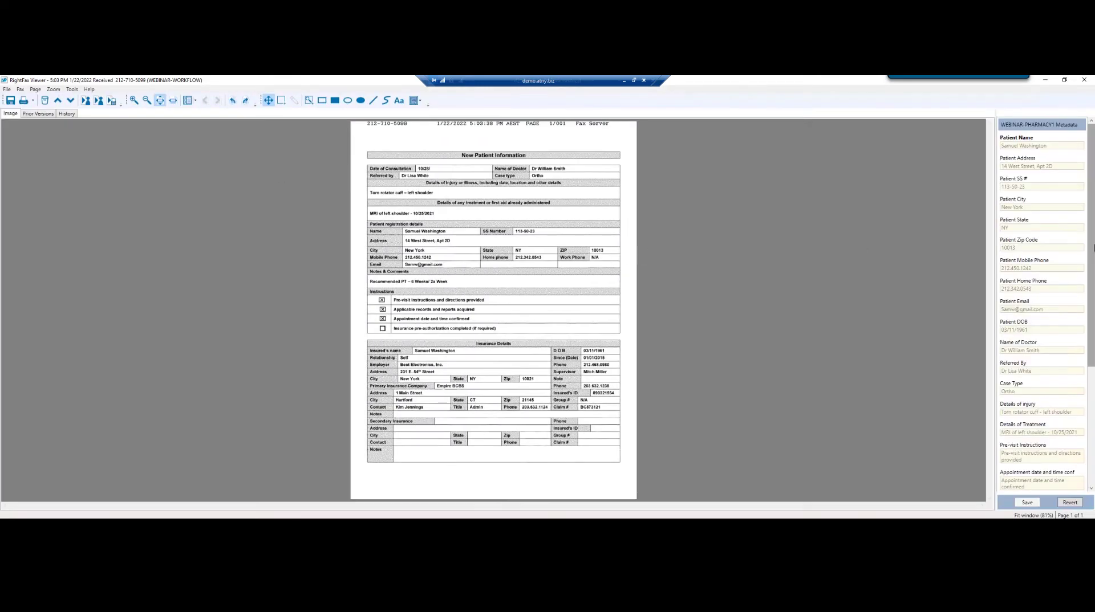
Route the fax to the Exception path and save it.
left_click_drag(1094, 247, 1093, 397)
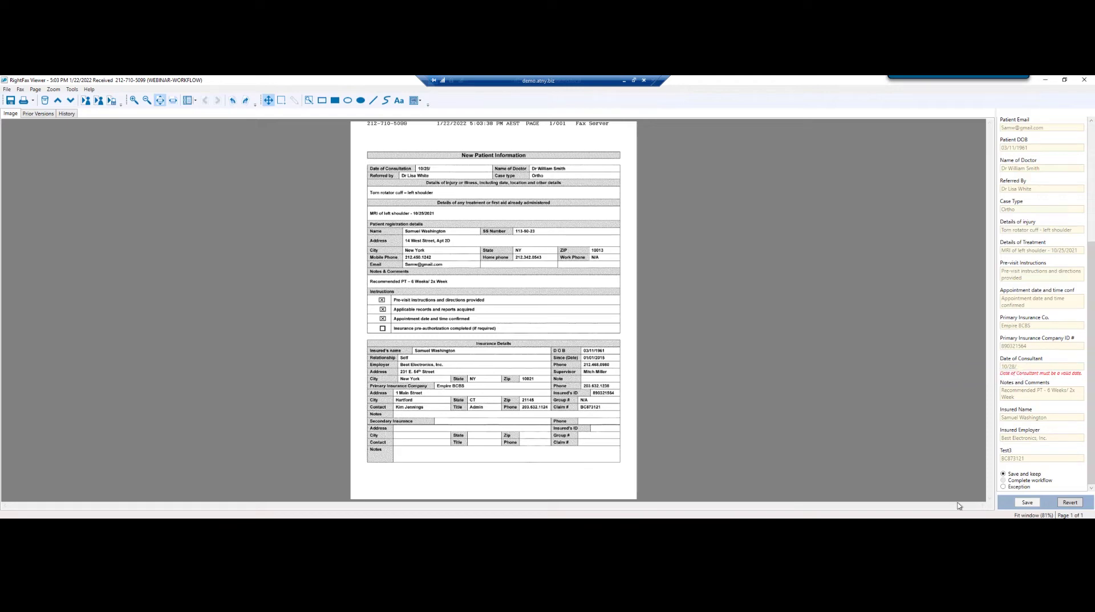
left_click(1004, 488)
left_click(1027, 504)
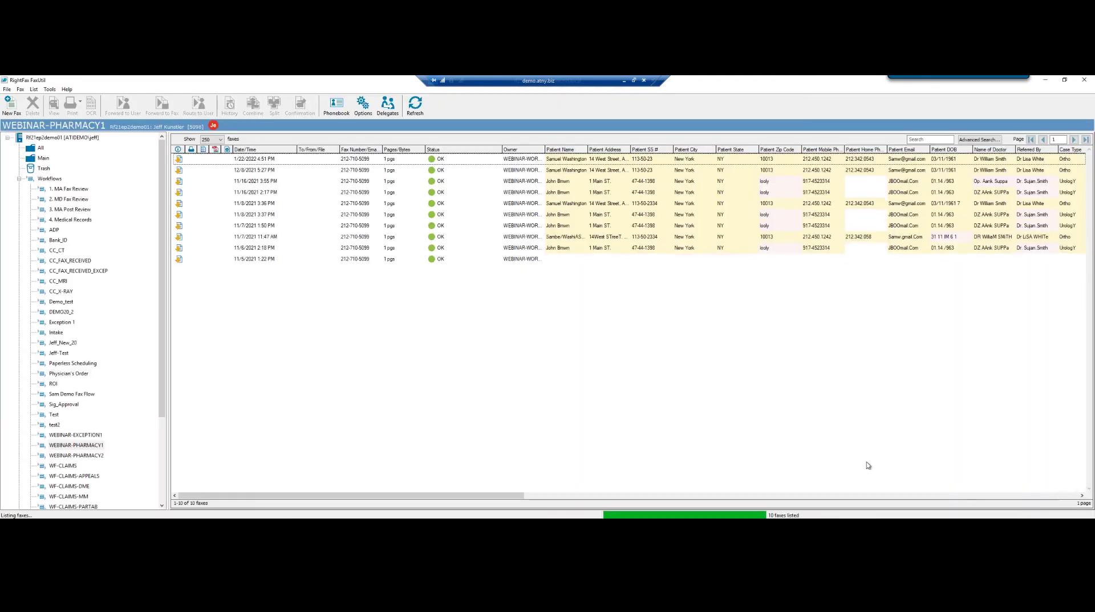
Open the newest 1/22/2022 fax in the WEBINAR-EXCEPTION1 folder.
left_click(66, 436)
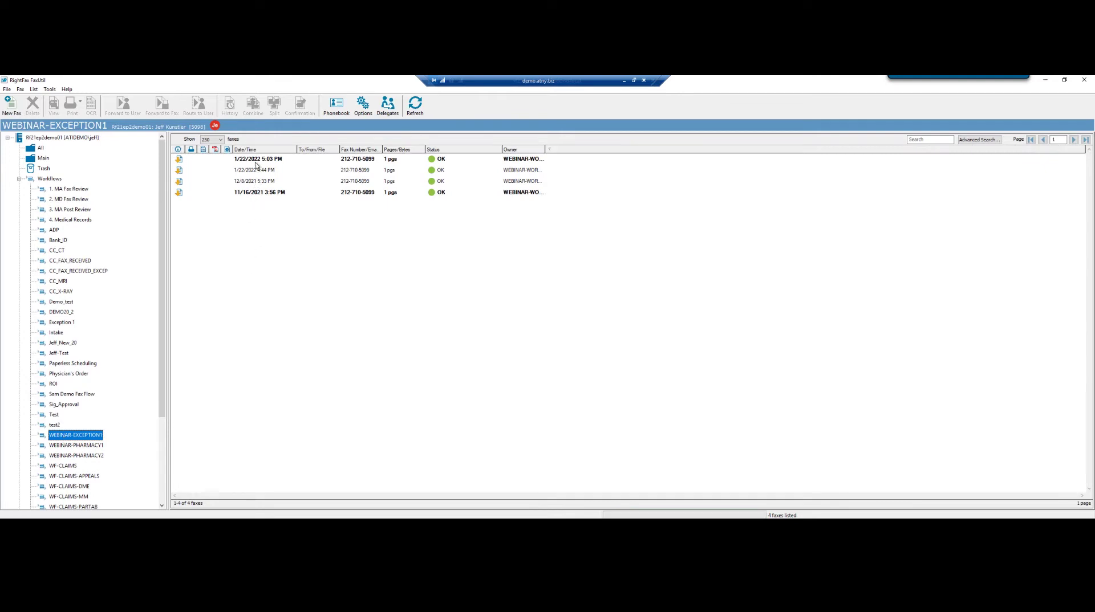
left_click(256, 161)
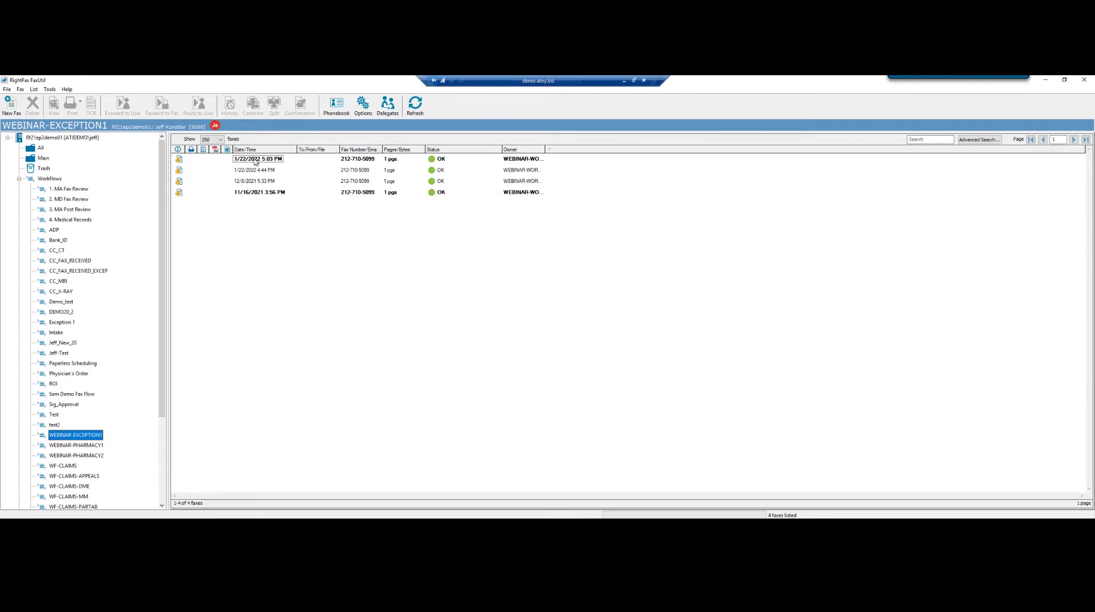
left_click(255, 162)
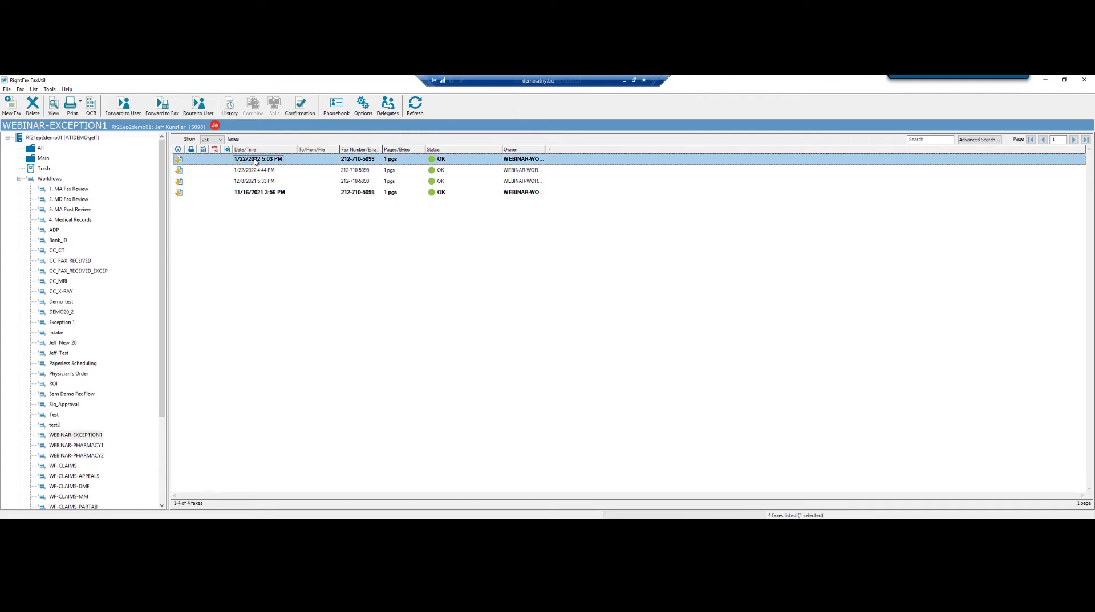
double_click(256, 161)
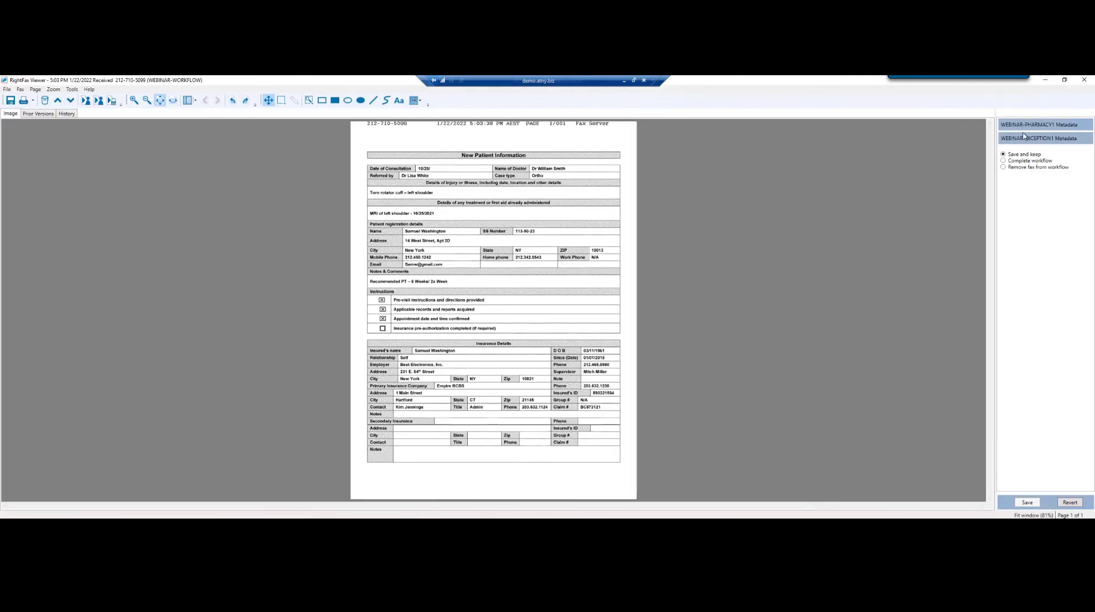
Correct the Date of Consultant in the WEBINAR-PHARMACY1 metadata to 10/28/2021.
left_click(1020, 124)
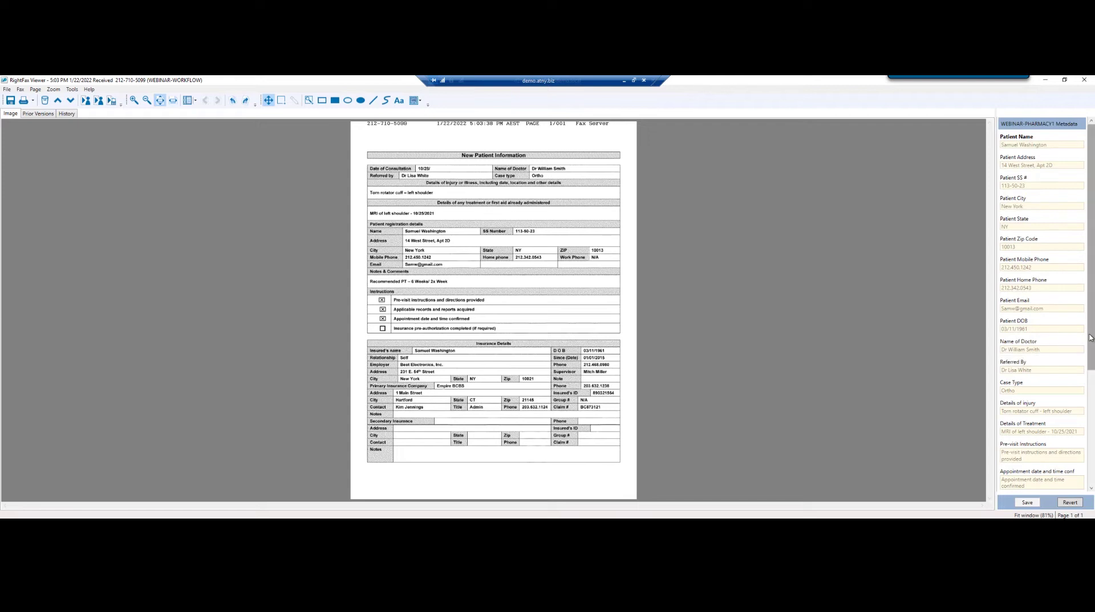
left_click_drag(1090, 335, 1091, 426)
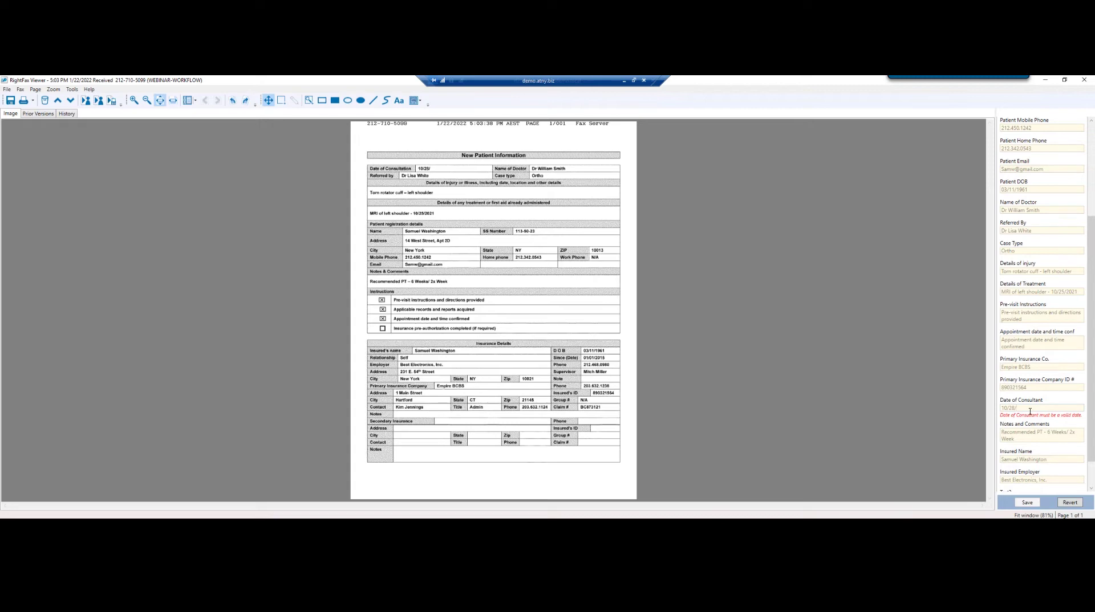
left_click(1030, 408)
type("20")
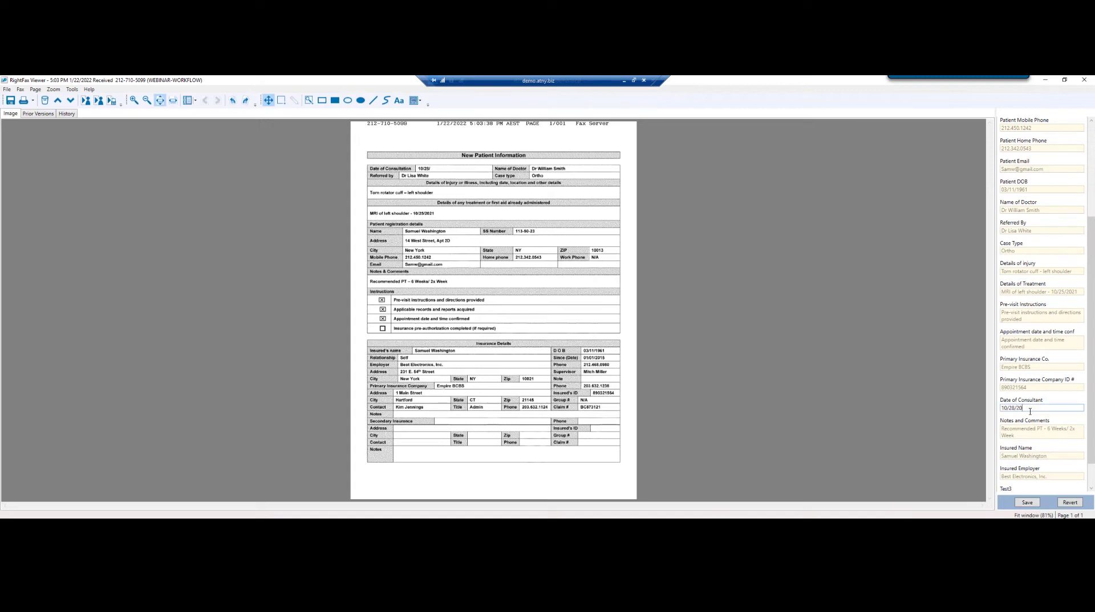
type("21")
Collapse the exception metadata, choose Complete workflow and save the fax.
left_click_drag(1092, 459, 1094, 494)
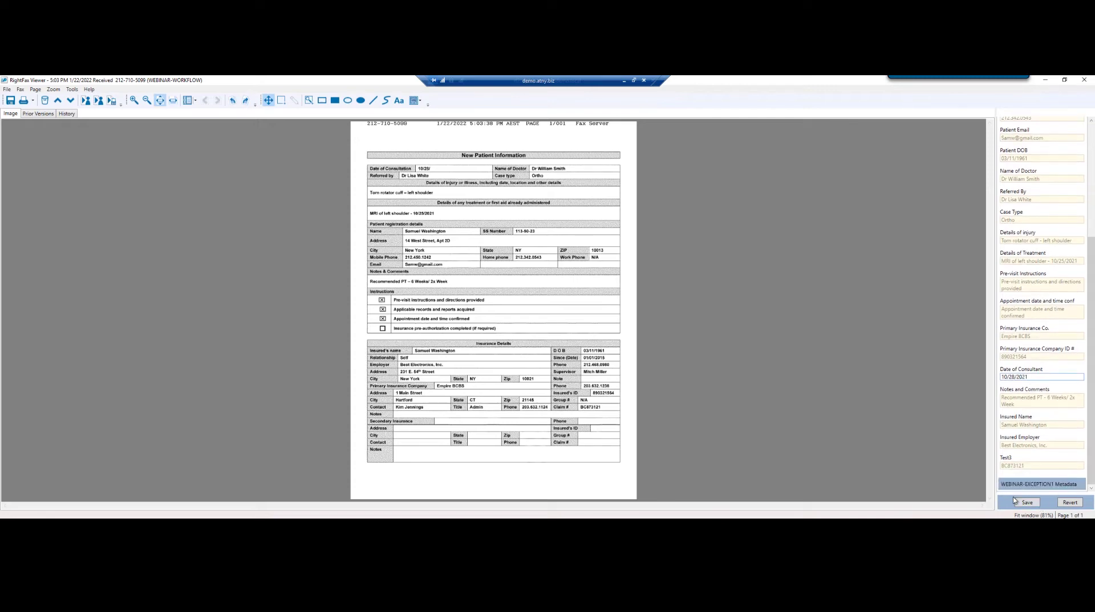
left_click(1037, 486)
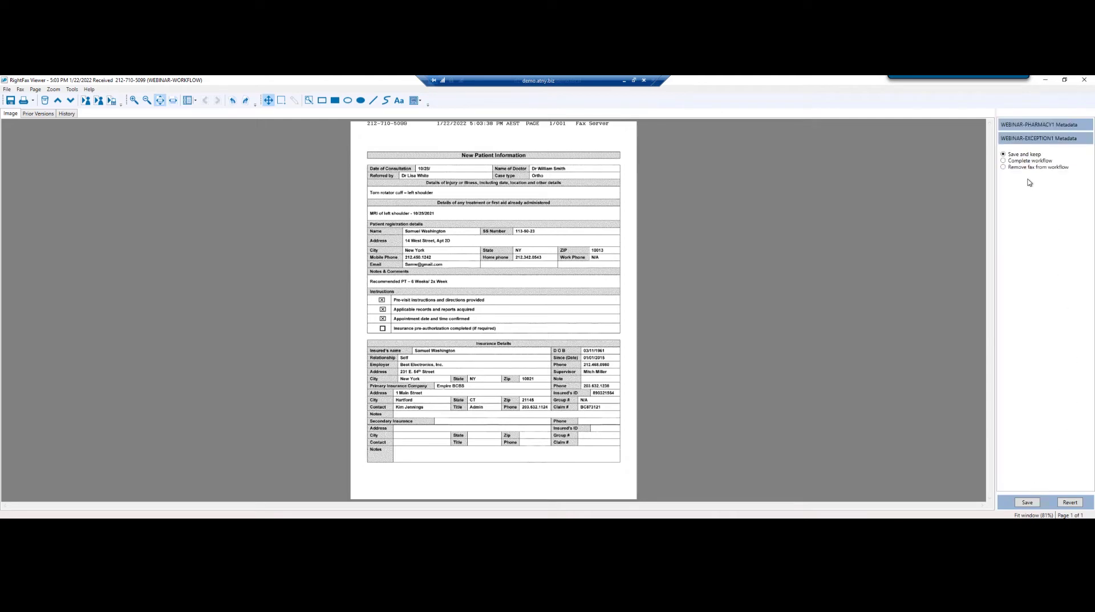
left_click(1003, 162)
left_click(1027, 503)
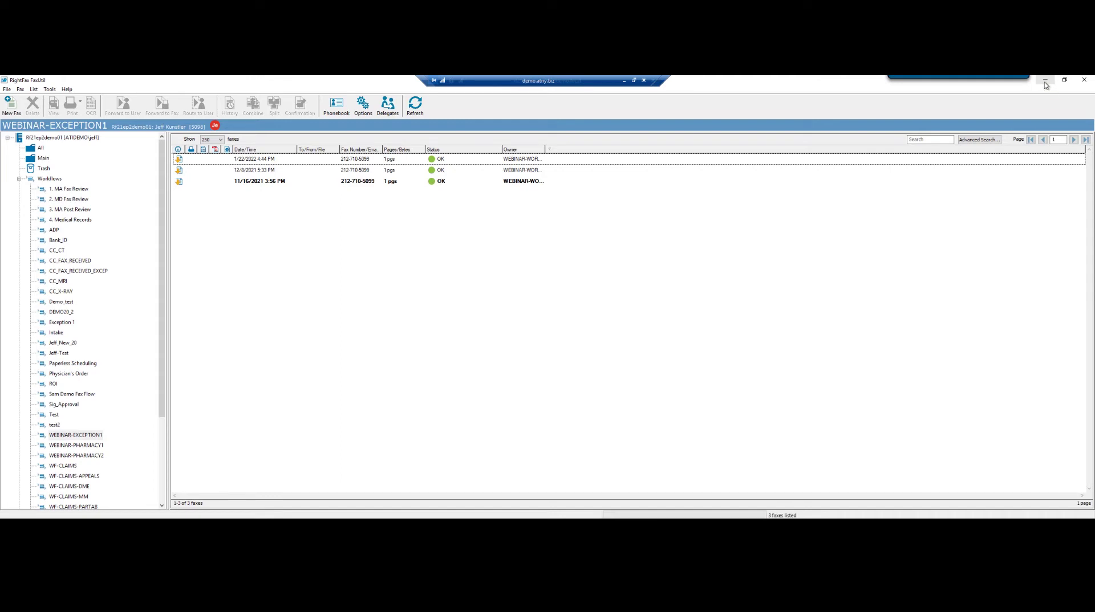
Close FaxUtil, open Web Admin and view the Services list, selecting the AutoReply Module.
left_click(1079, 83)
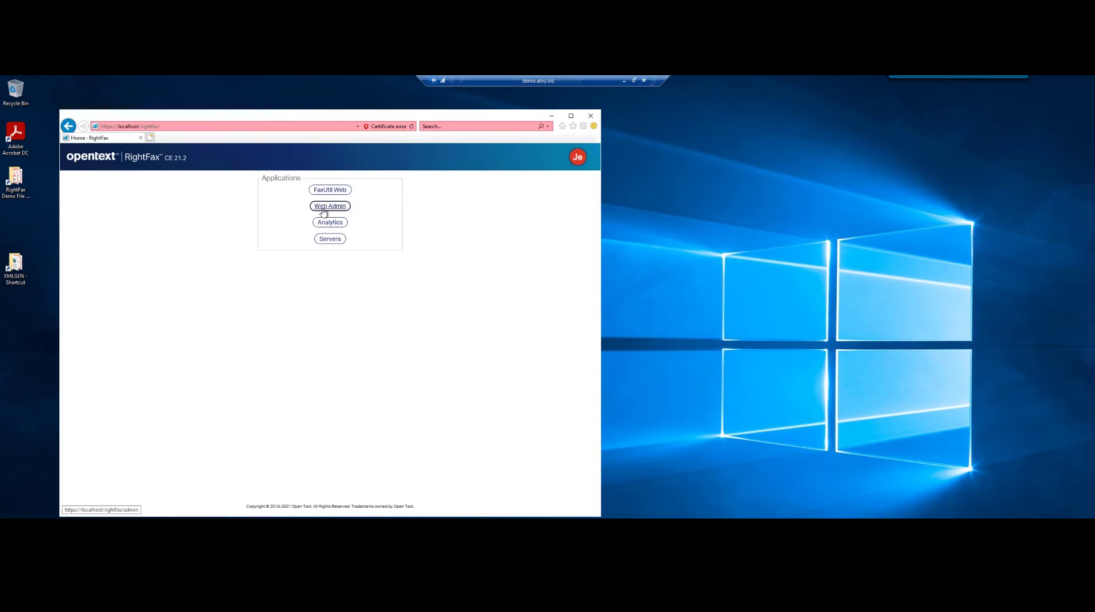
left_click(323, 211)
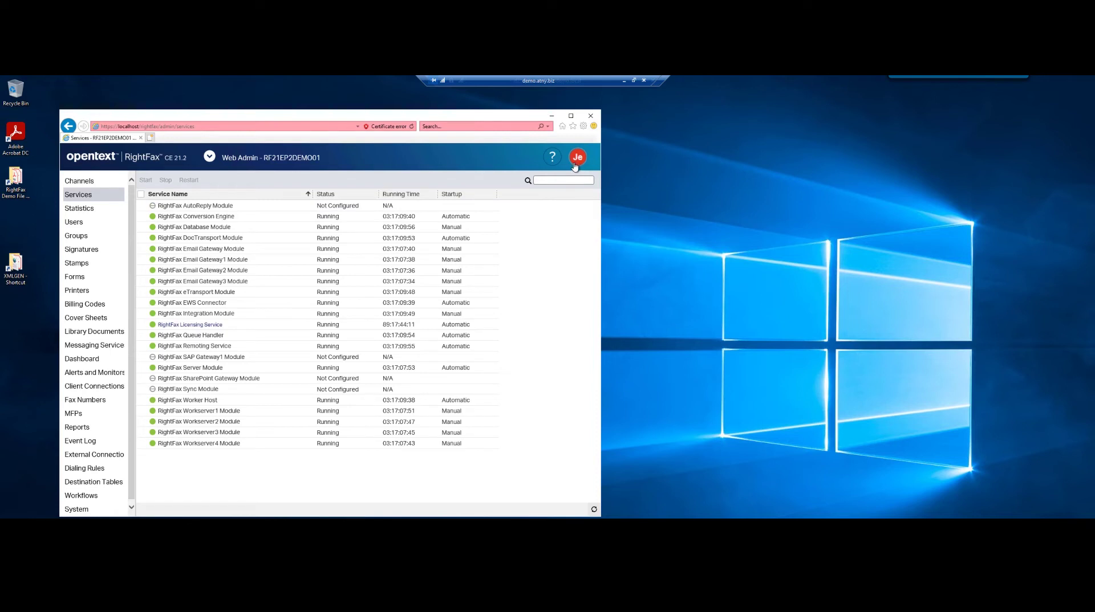
left_click(231, 206)
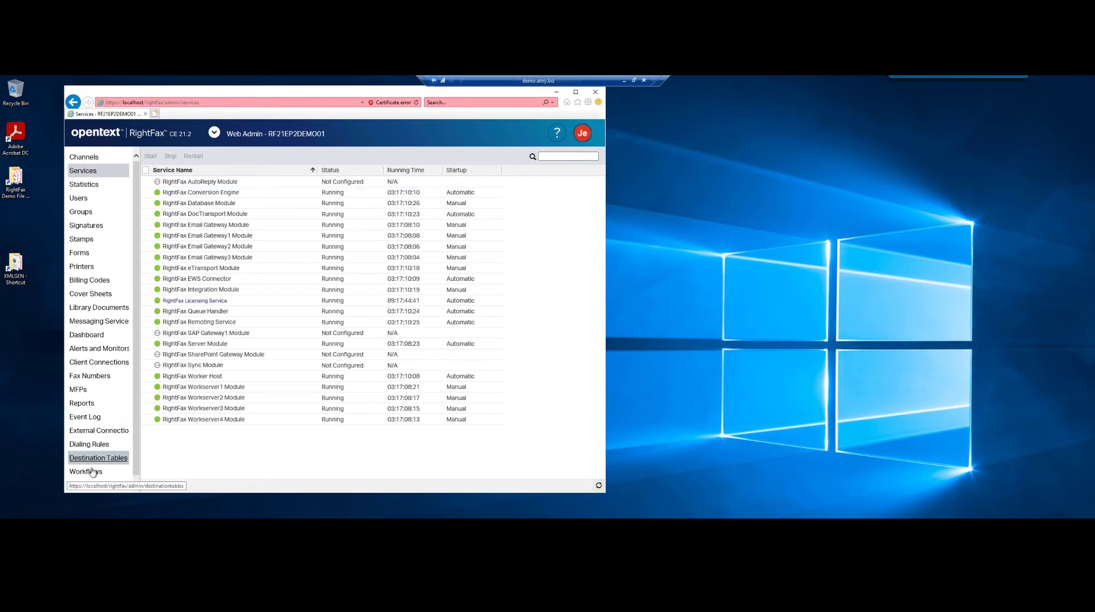
Open the System page and expand its Integrations section.
left_click(87, 485)
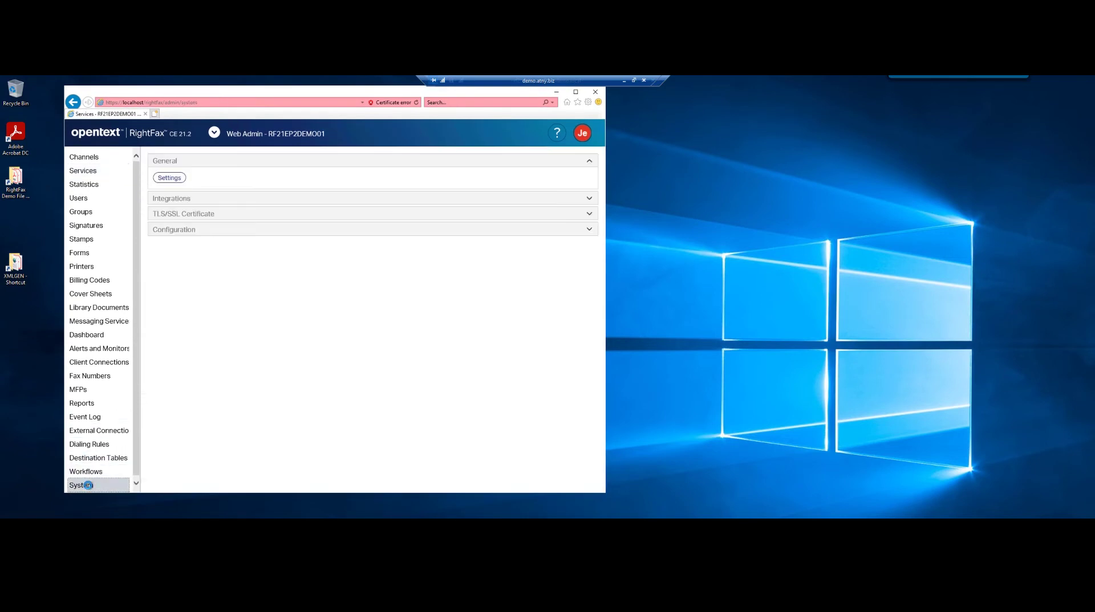
left_click(172, 201)
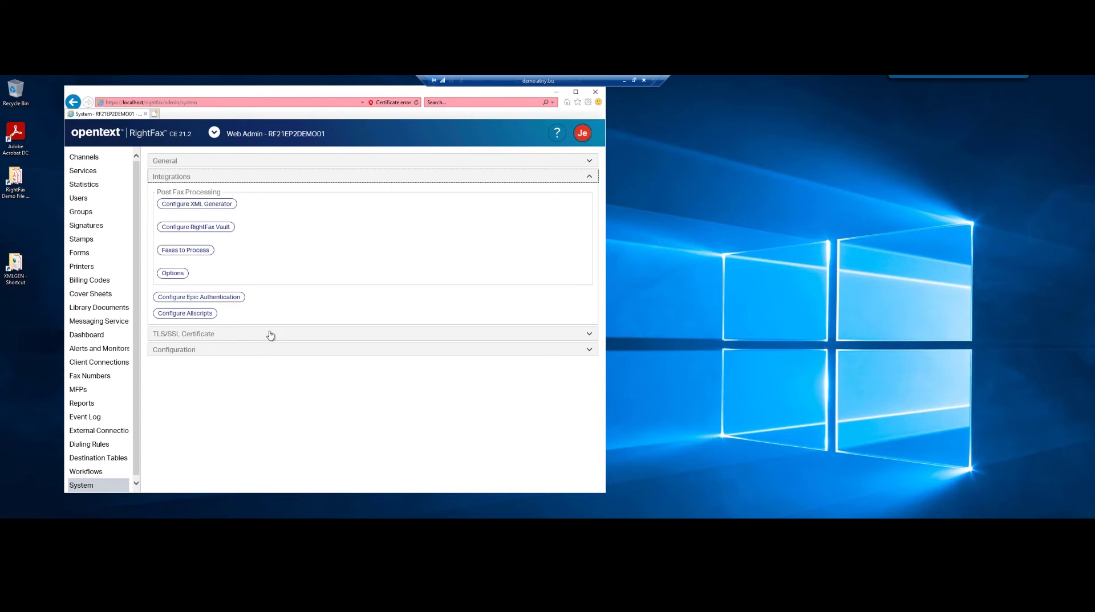
Expand the TLS/SSL Certificate settings and open the RightFax applications dropdown.
left_click(589, 336)
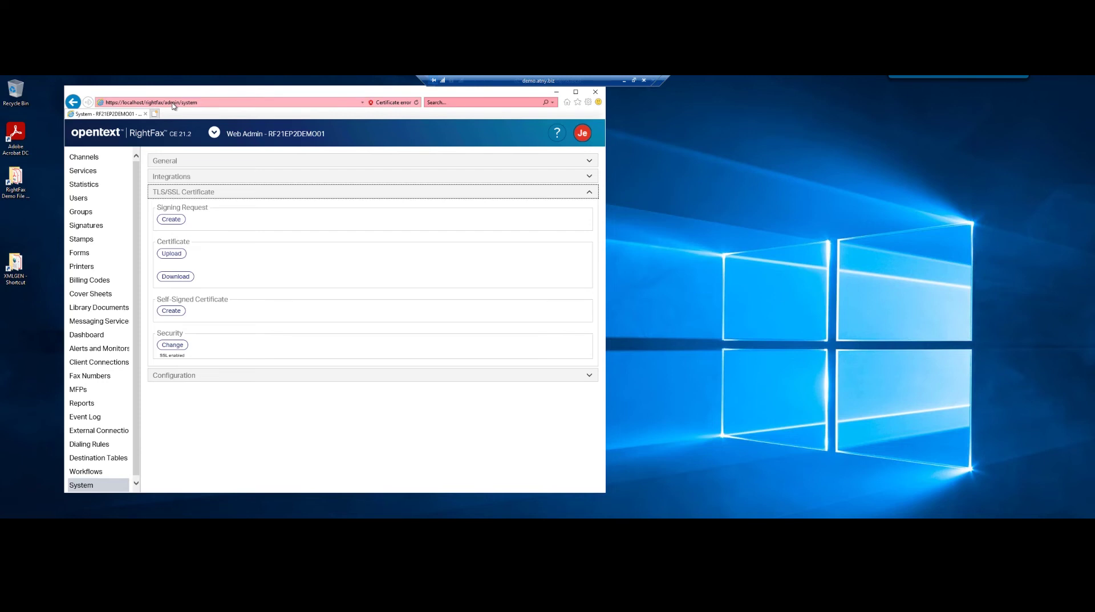
left_click(214, 133)
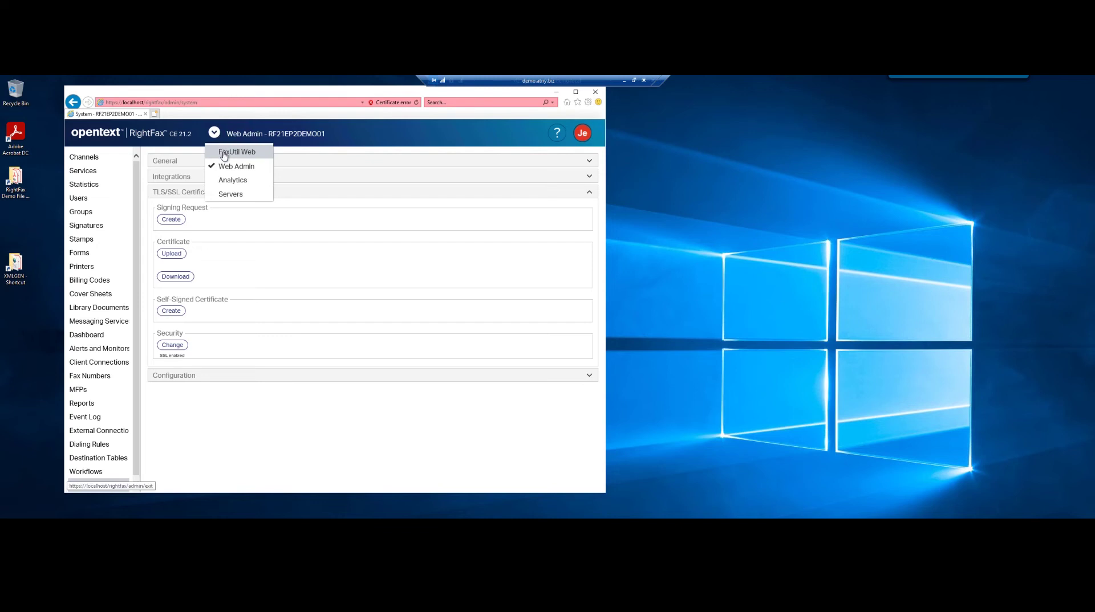
In FaxUtil Web, open the most recent sent fax for viewing.
left_click(224, 154)
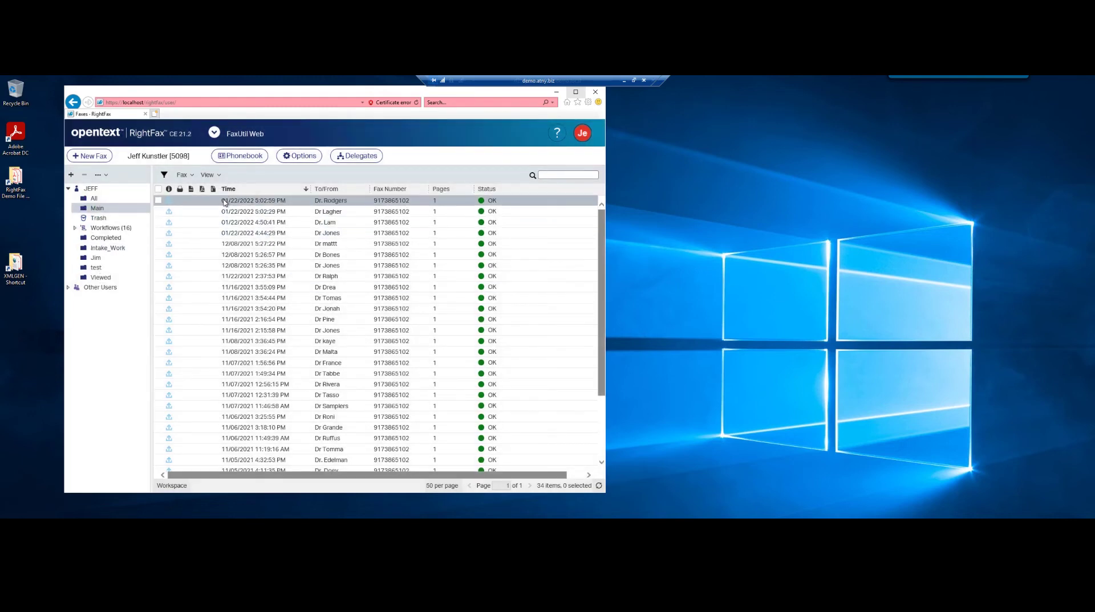
left_click(224, 203)
double_click(225, 203)
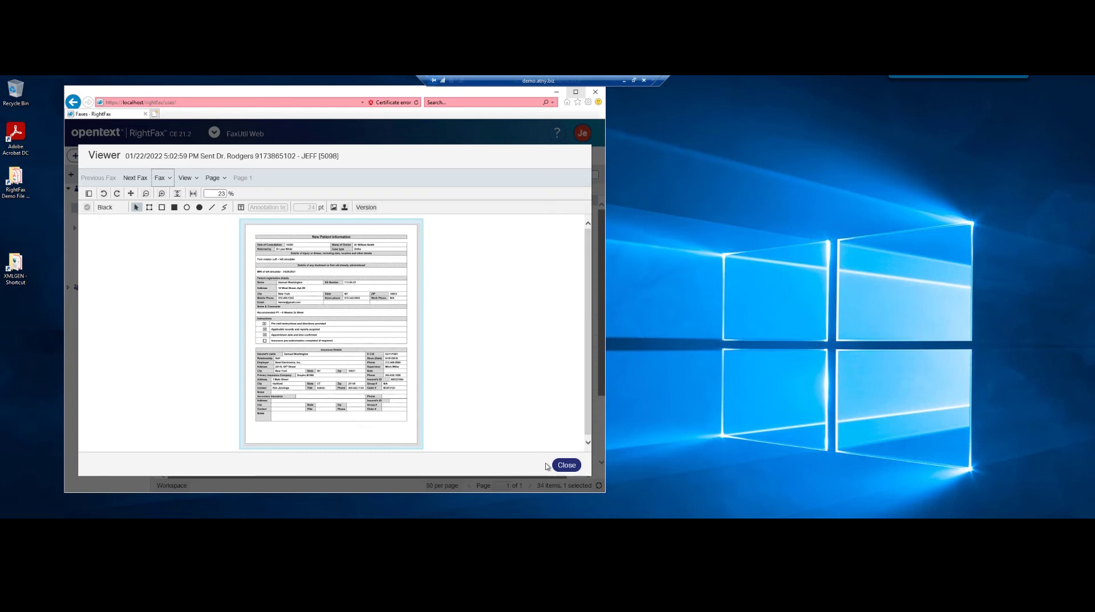
Close the fax preview, expand the Other Users folders, and maximize the browser window.
left_click(566, 466)
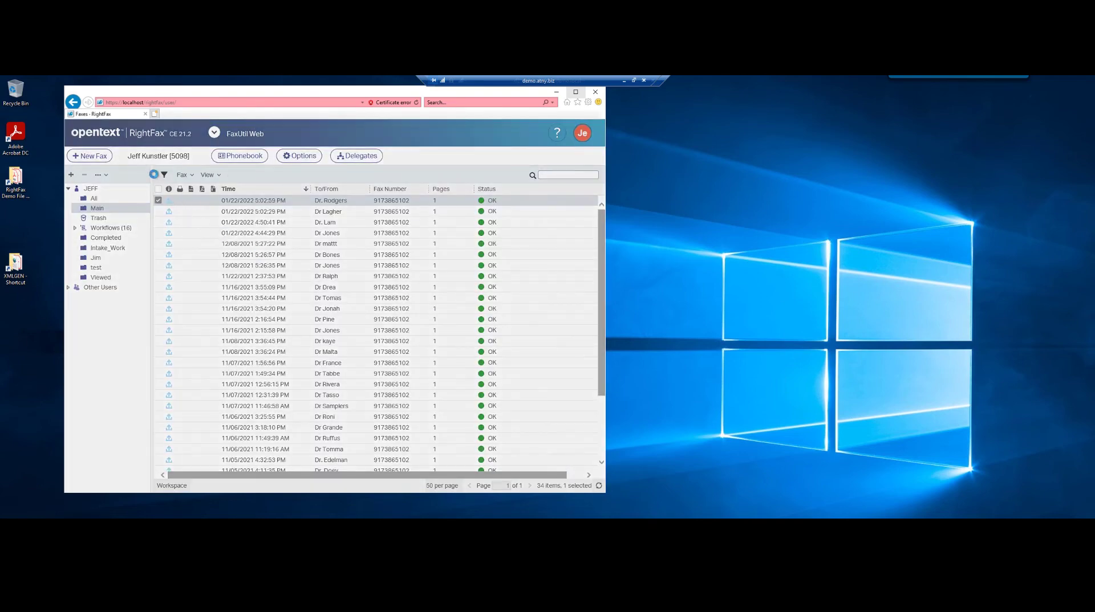
left_click(68, 289)
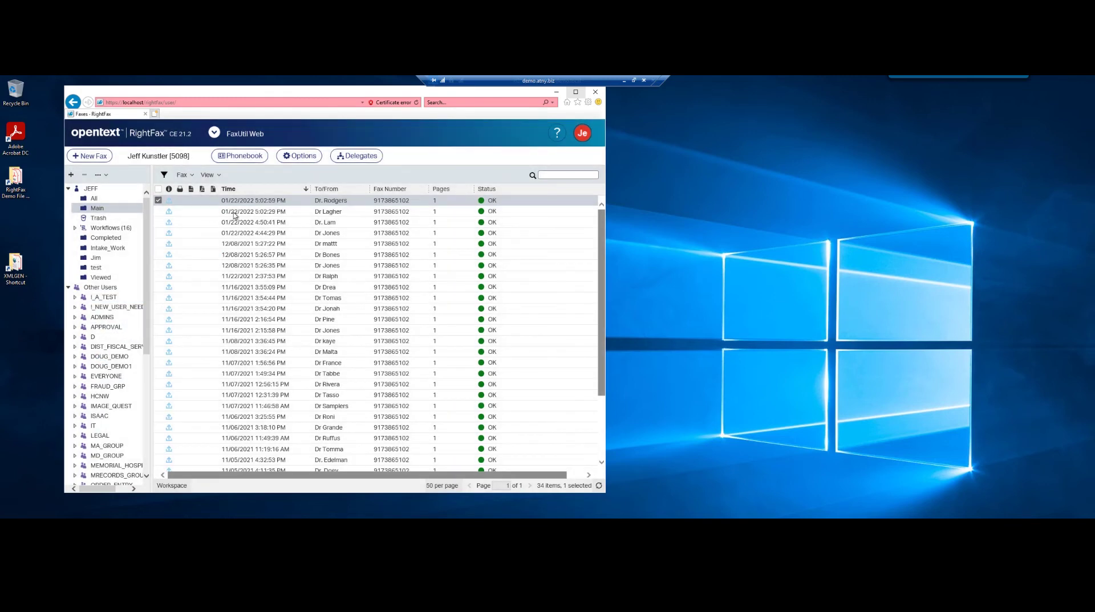
left_click(575, 92)
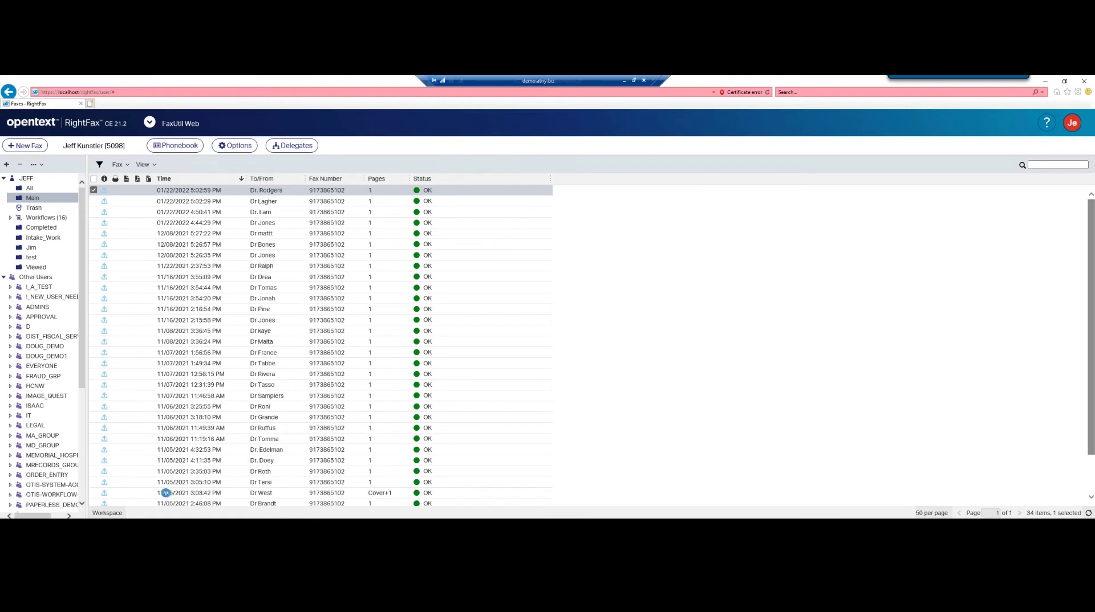
left_click(165, 494)
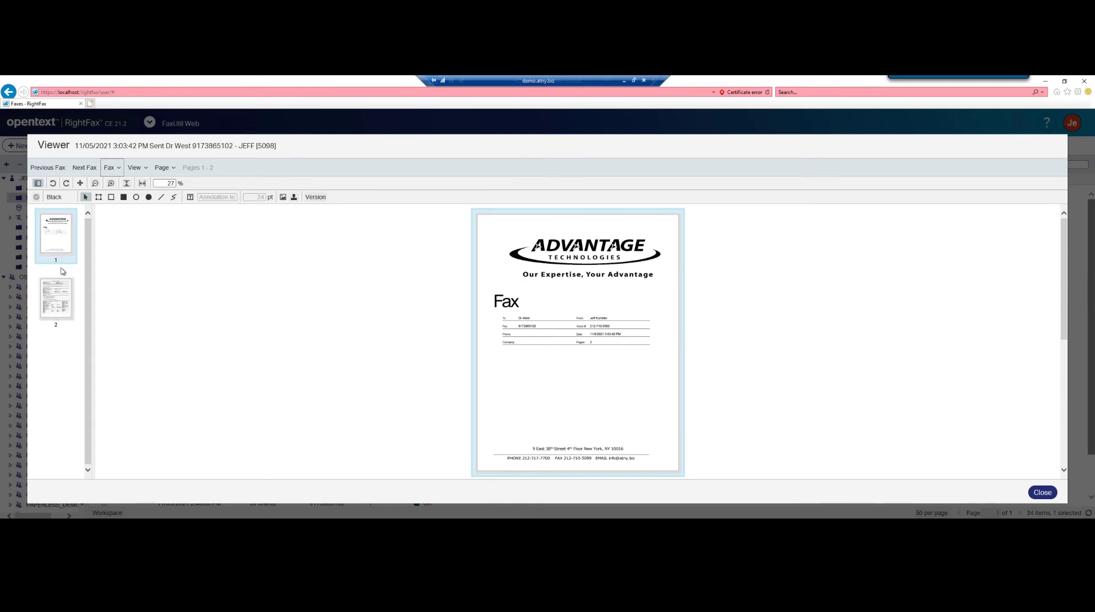
left_click(37, 184)
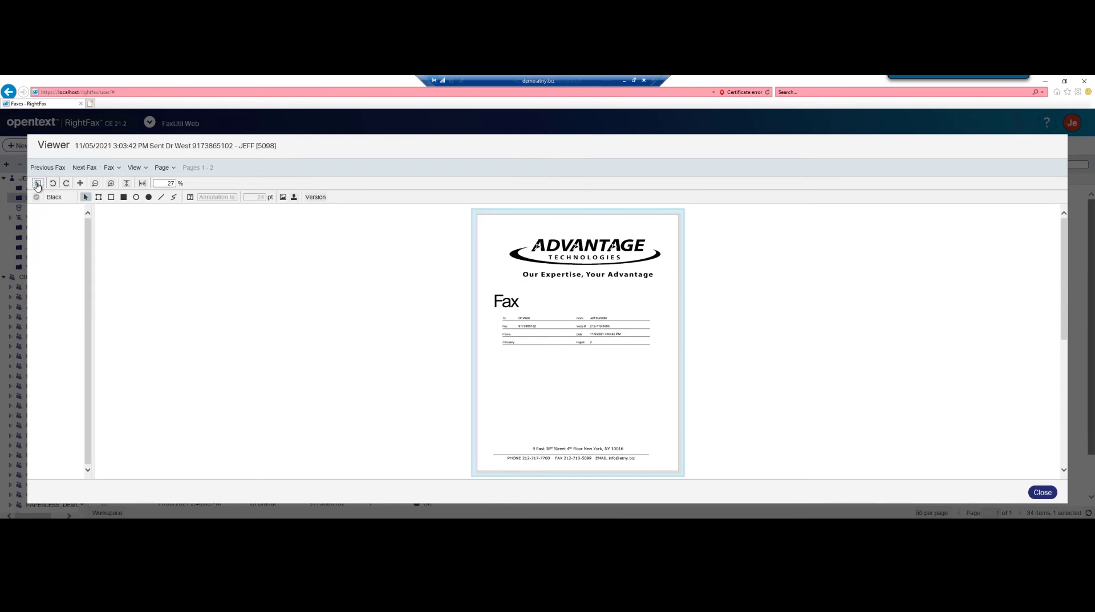
left_click(38, 187)
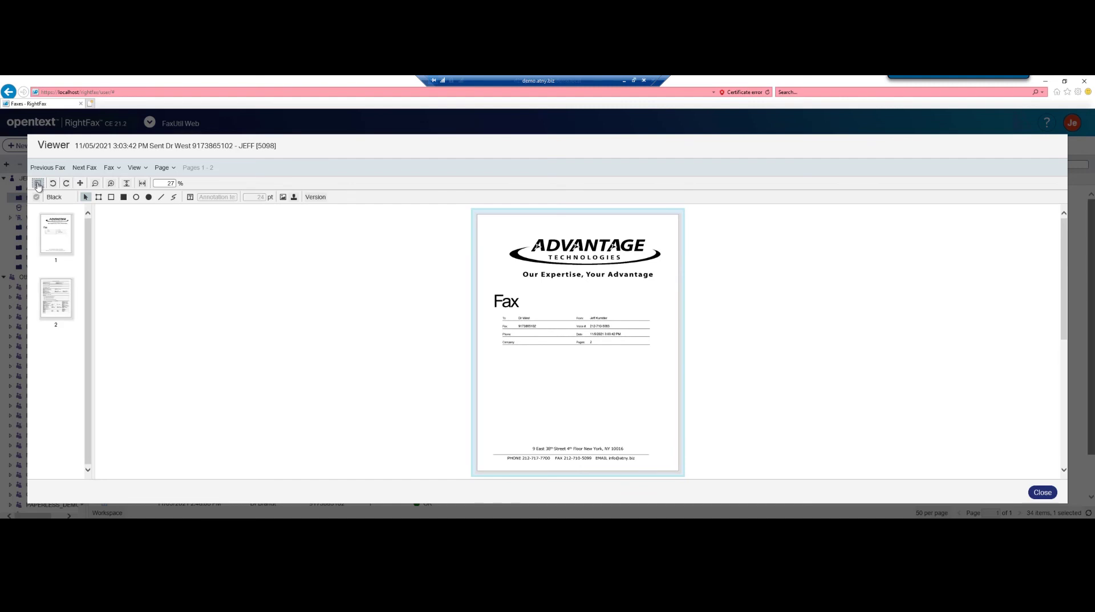
left_click(1041, 492)
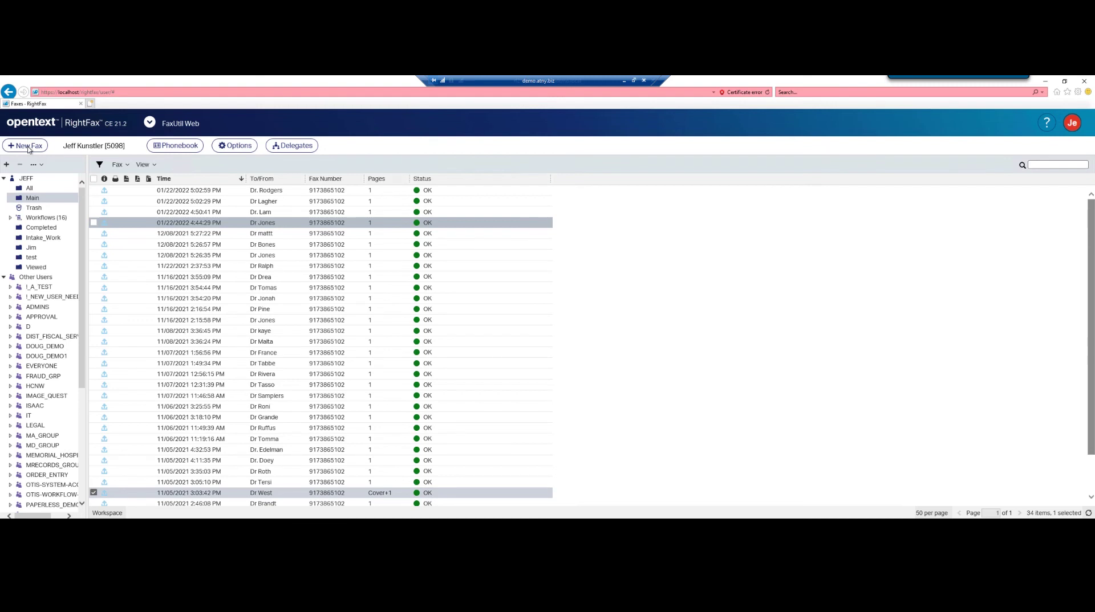
Start a new fax to the phonebook contact matching 212, with recipient details expanded.
left_click(29, 147)
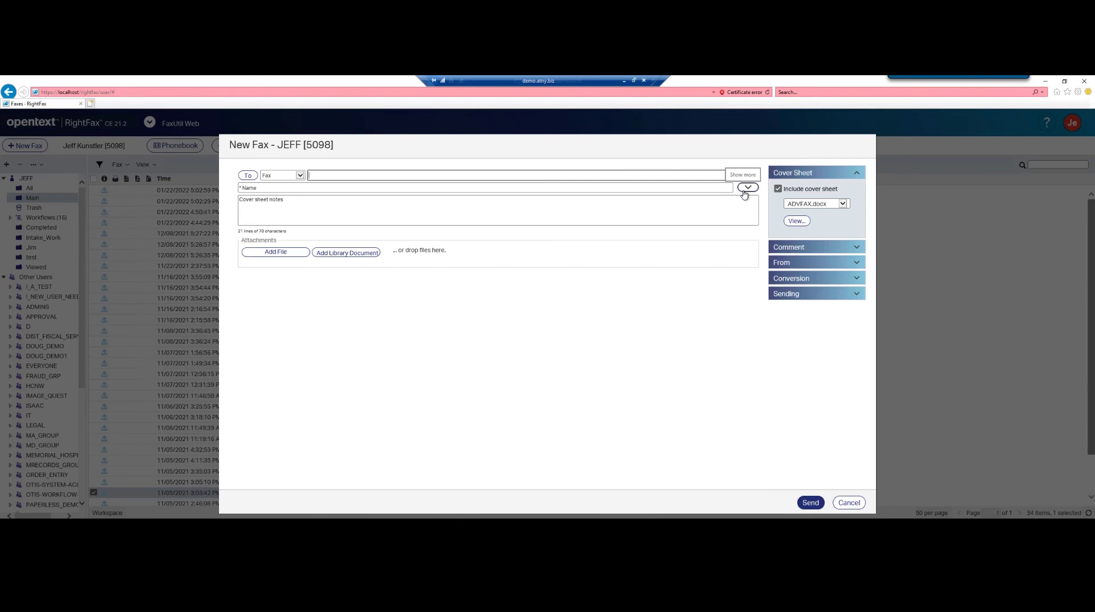
left_click(747, 188)
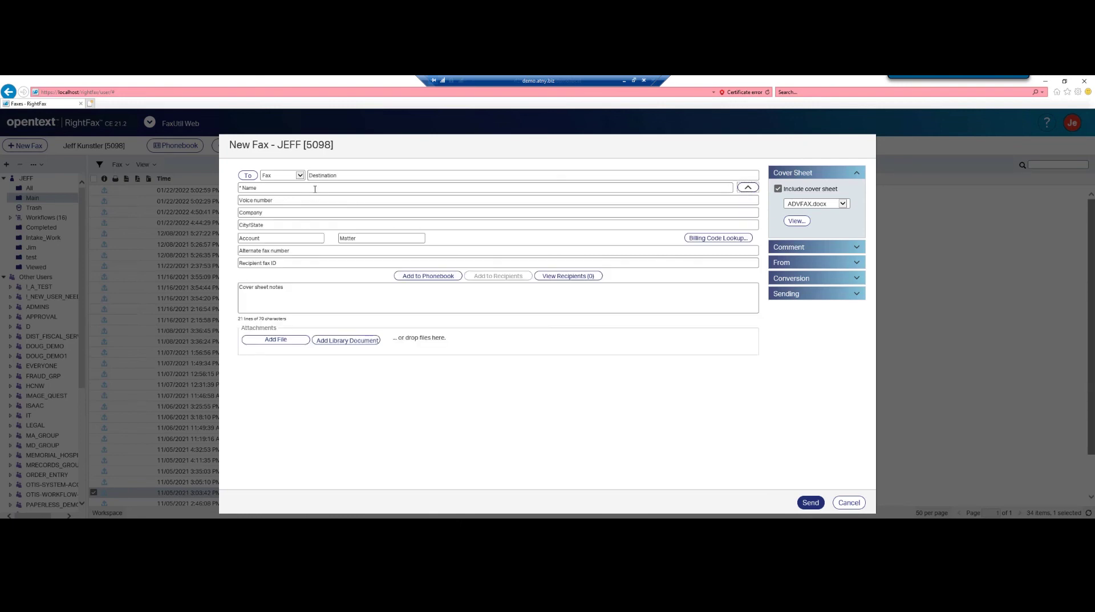
left_click(322, 175)
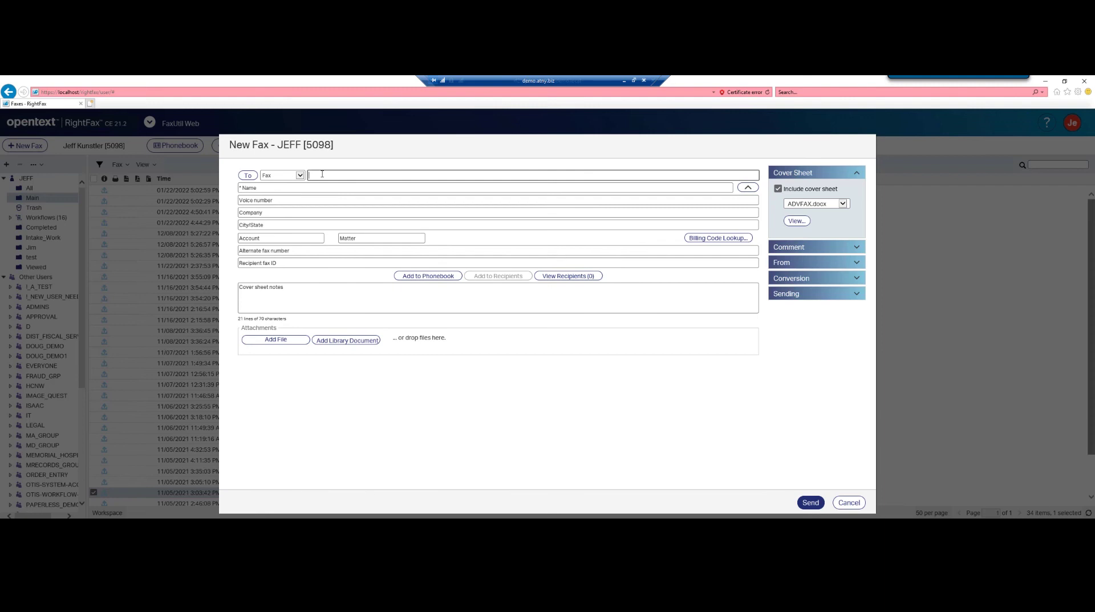
type("212")
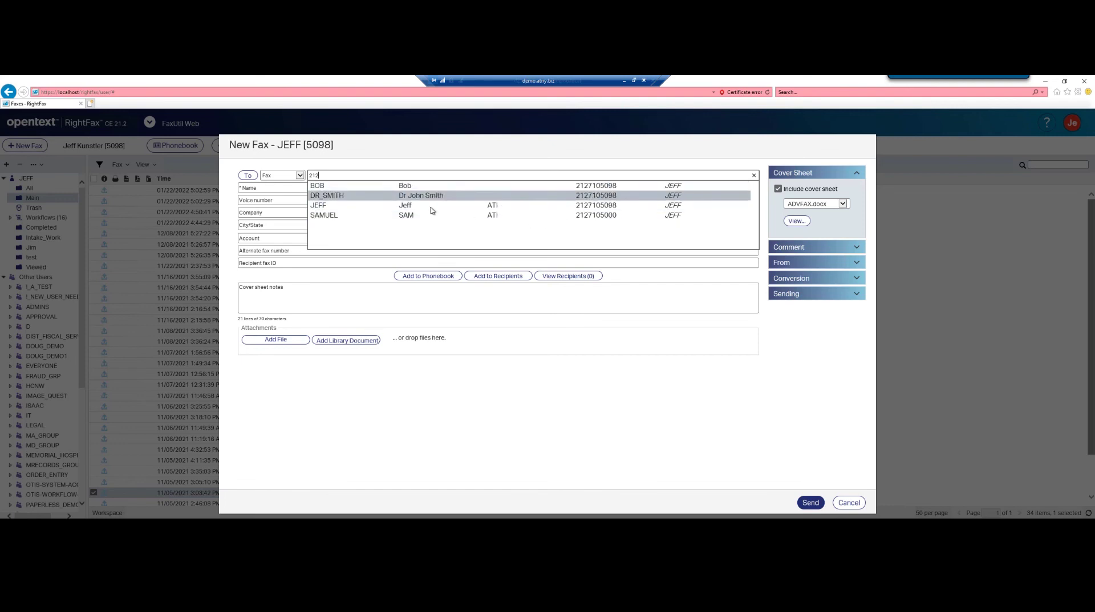
left_click(336, 207)
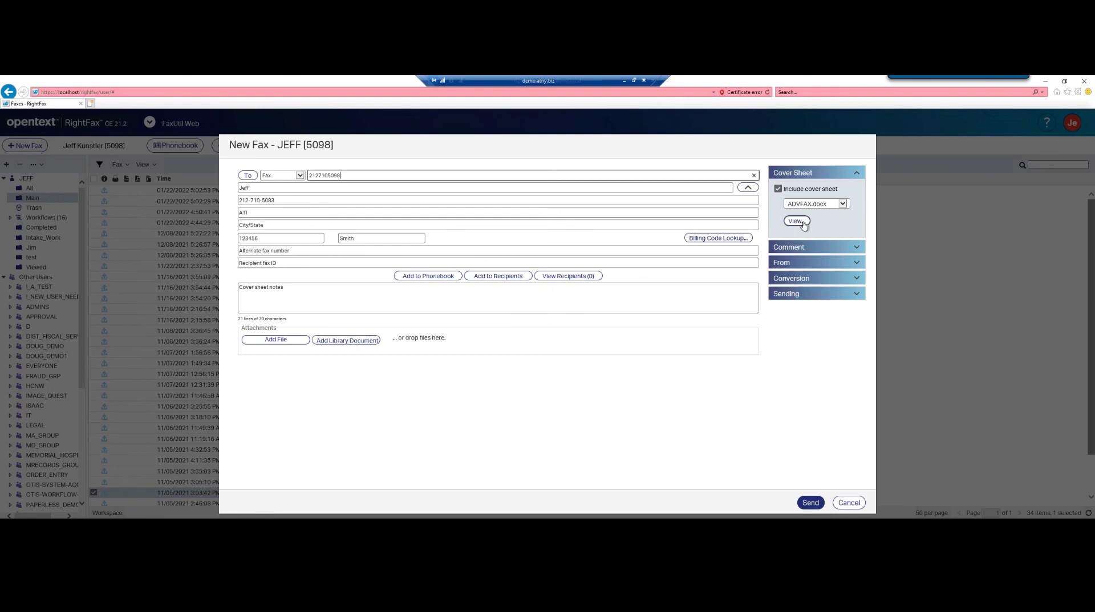
Preview the ADVFAX.docx cover sheet, then expand the Comment and From panels.
left_click(797, 222)
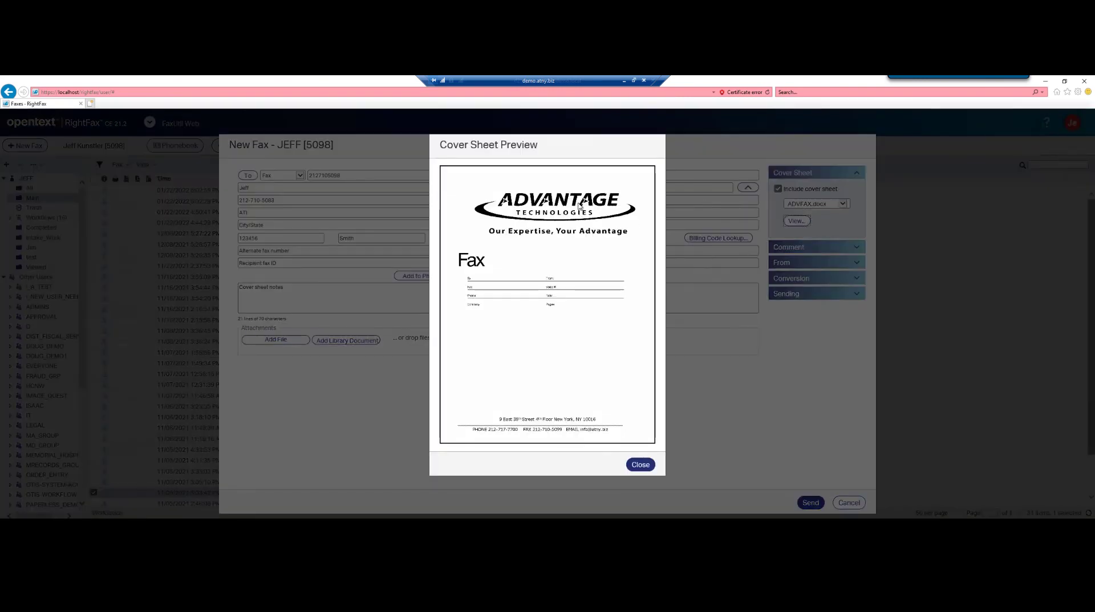
left_click(639, 465)
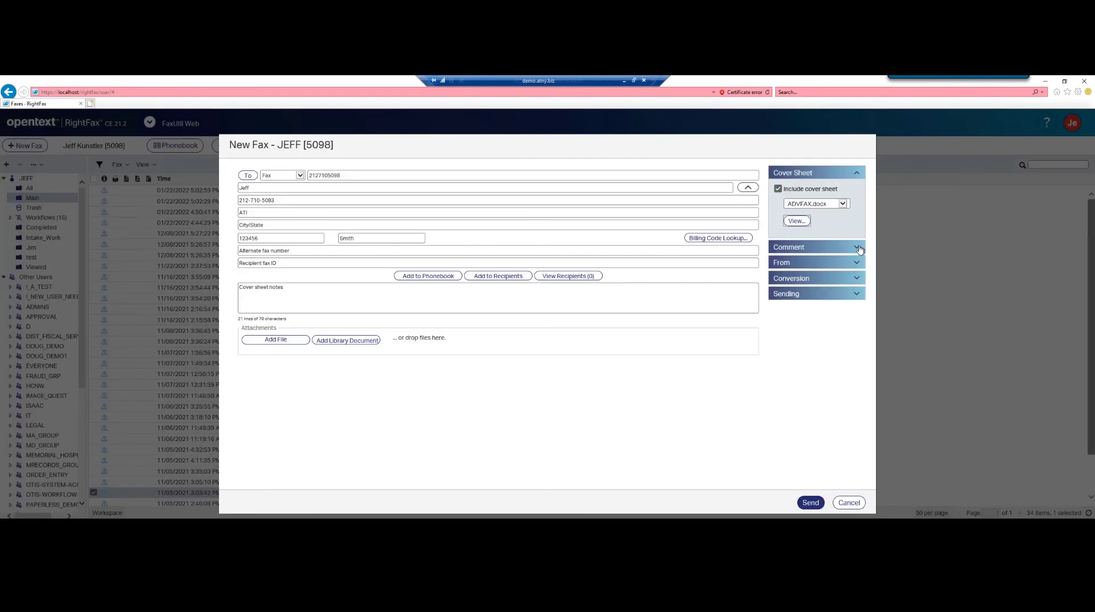
left_click(857, 249)
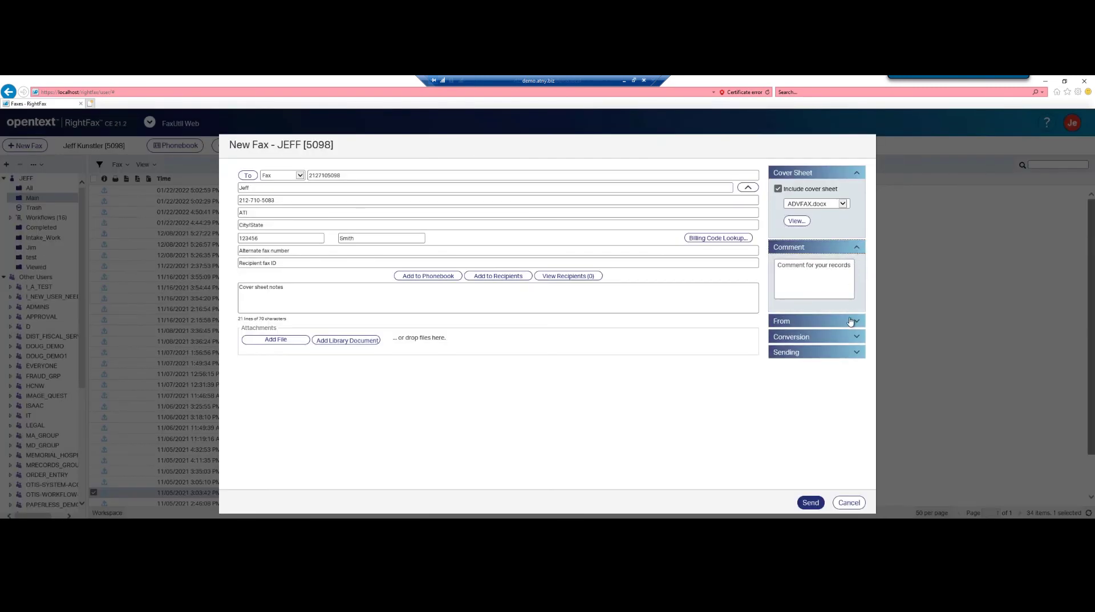
left_click(857, 322)
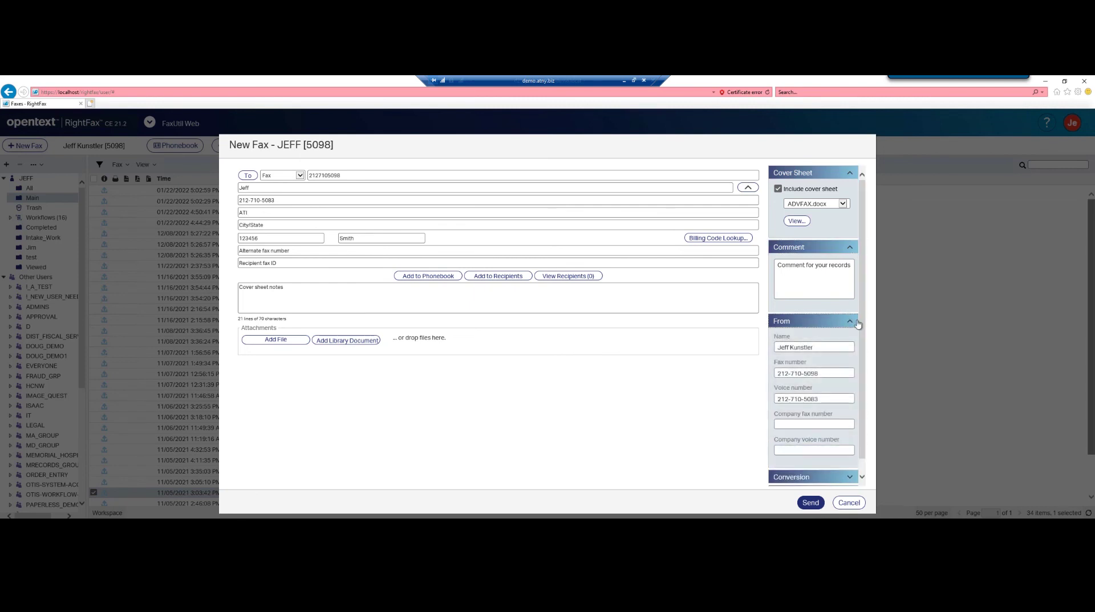
Expand the Conversion and Sending options, then cancel the new fax without sending.
scroll(856, 341, "down", 1)
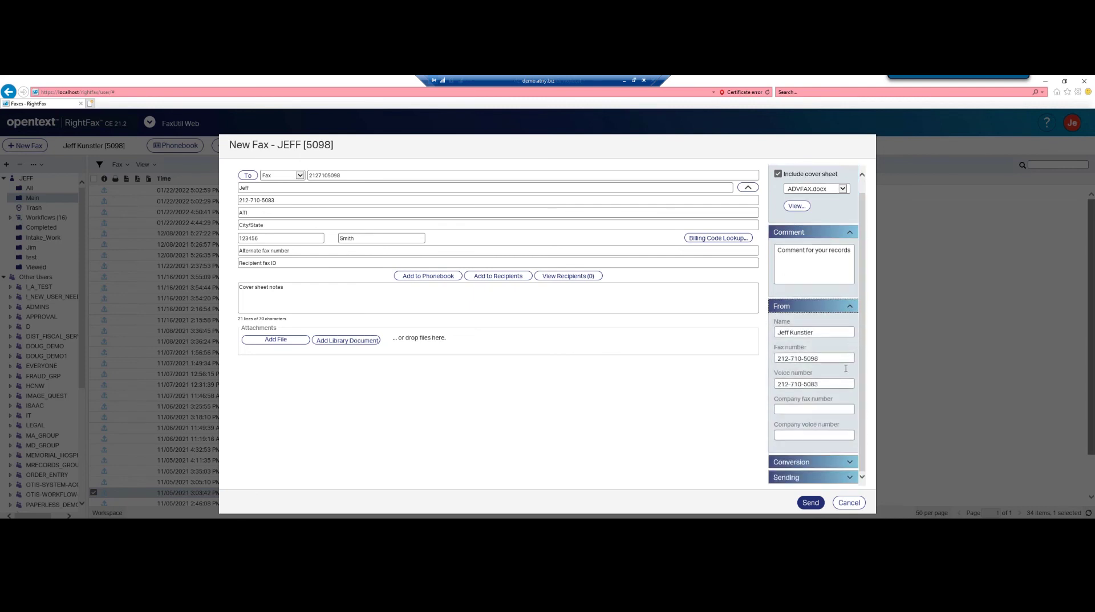
left_click(849, 465)
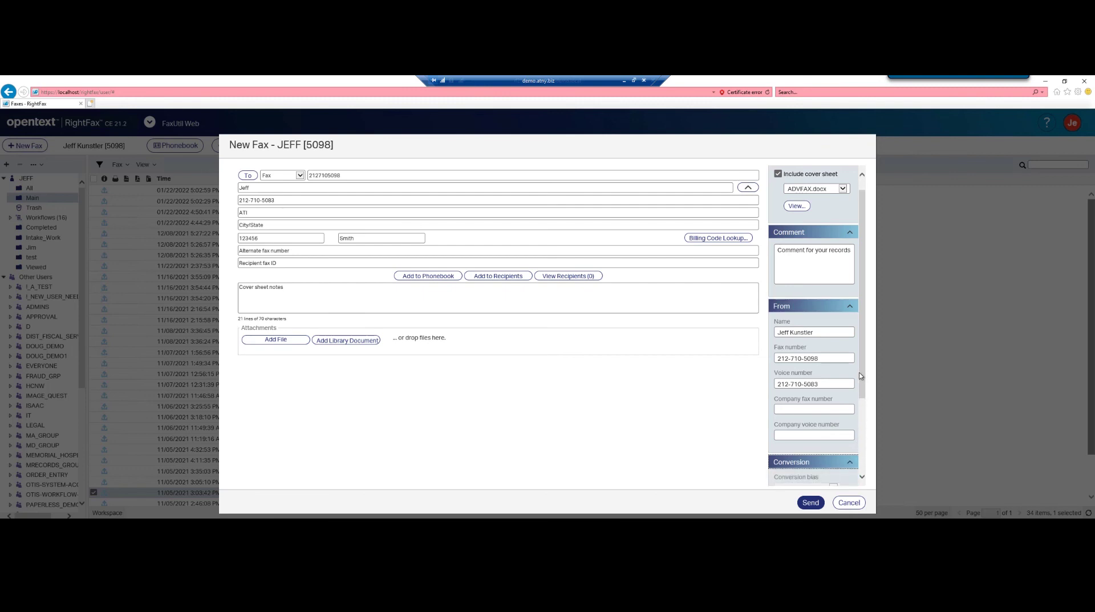
left_click_drag(864, 375, 862, 475)
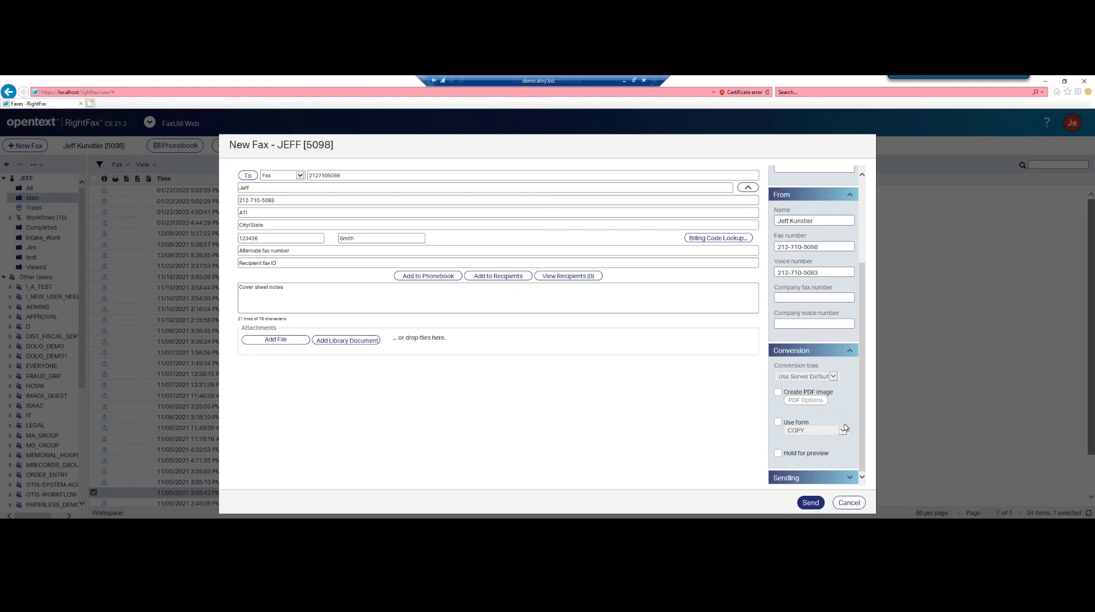
left_click(848, 479)
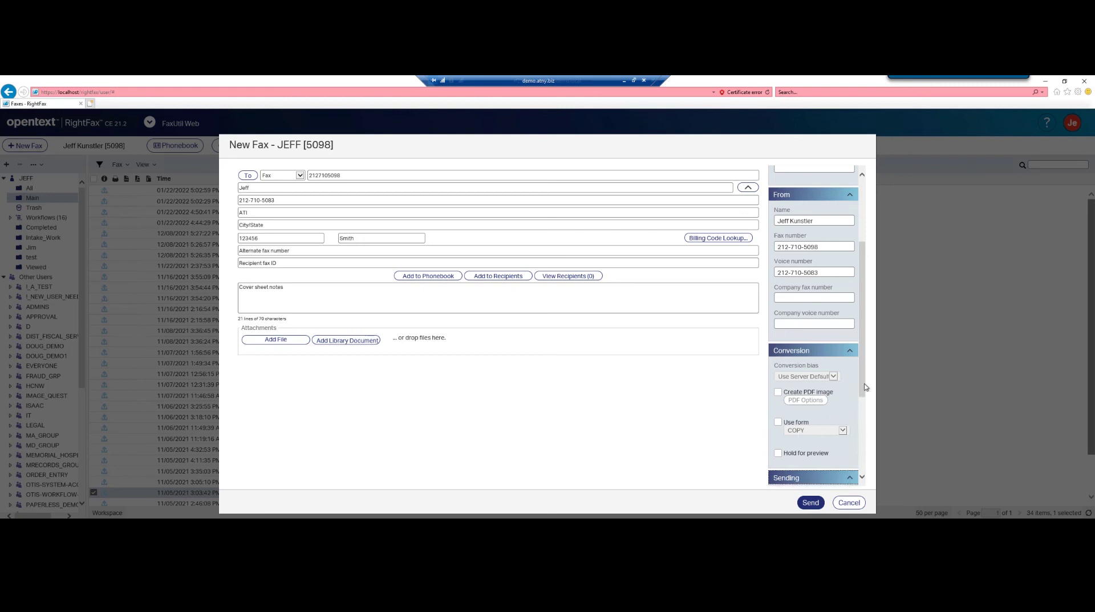
scroll(829, 406, "down", 4)
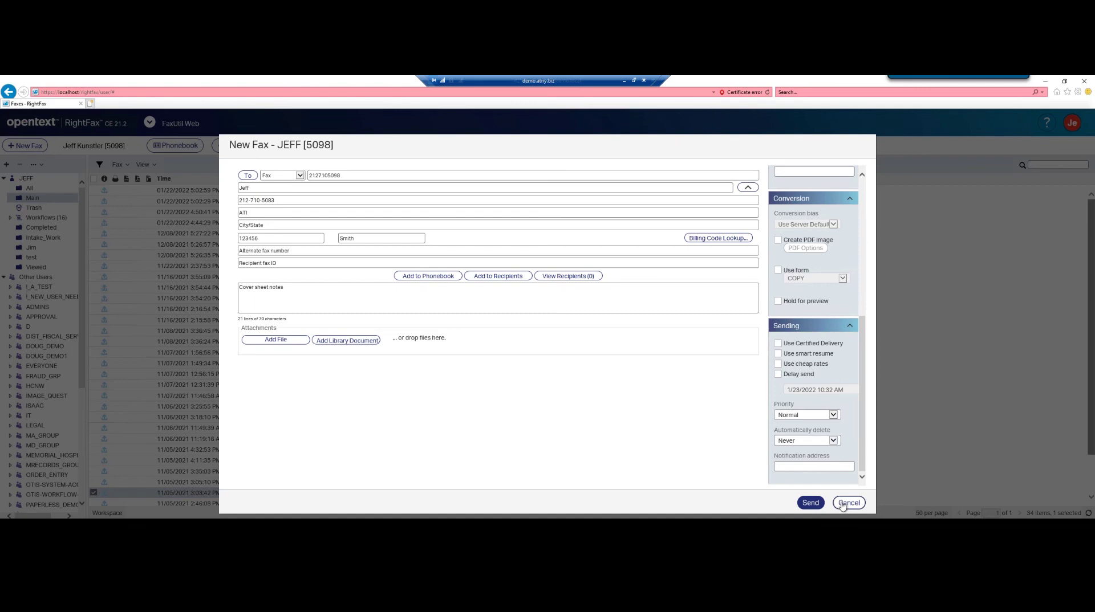
left_click(843, 504)
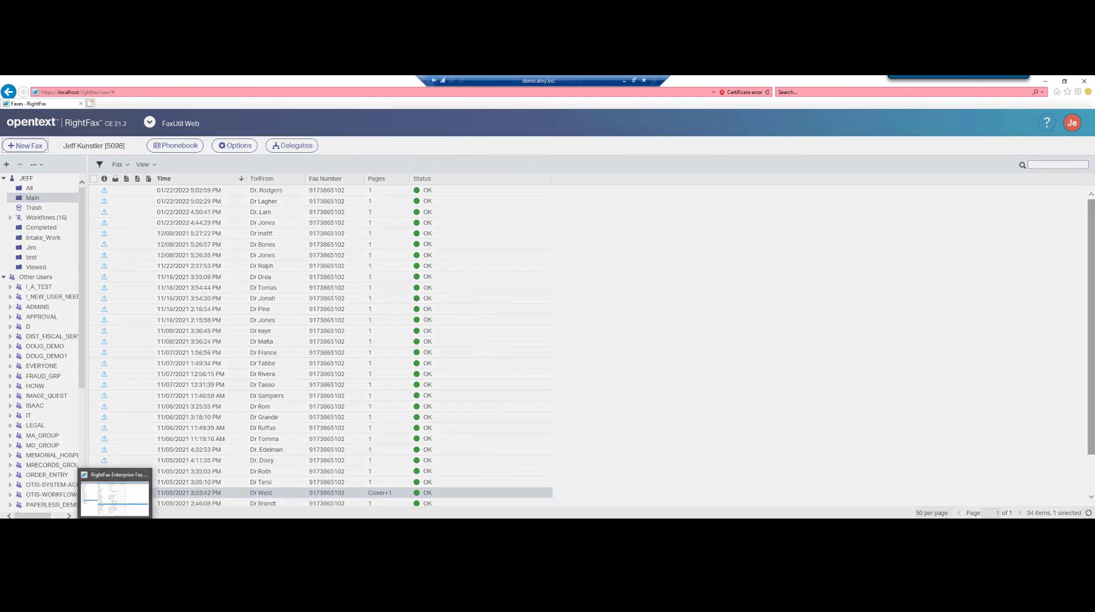
In Enterprise Fax Manager's Services list, open the RightFax Sync Module configuration dialog.
left_click(116, 492)
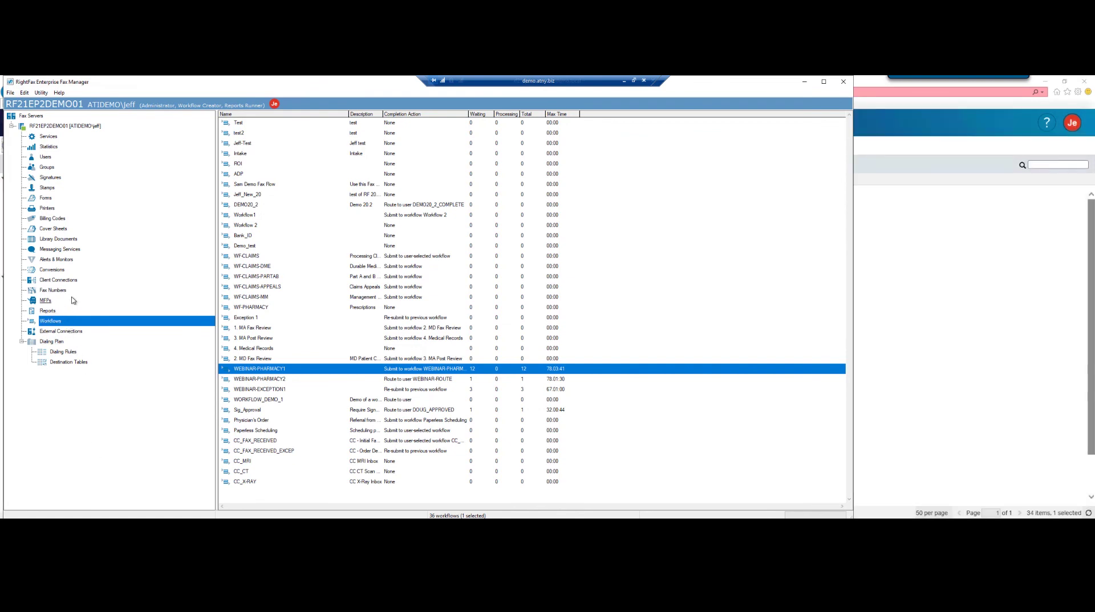
left_click(53, 138)
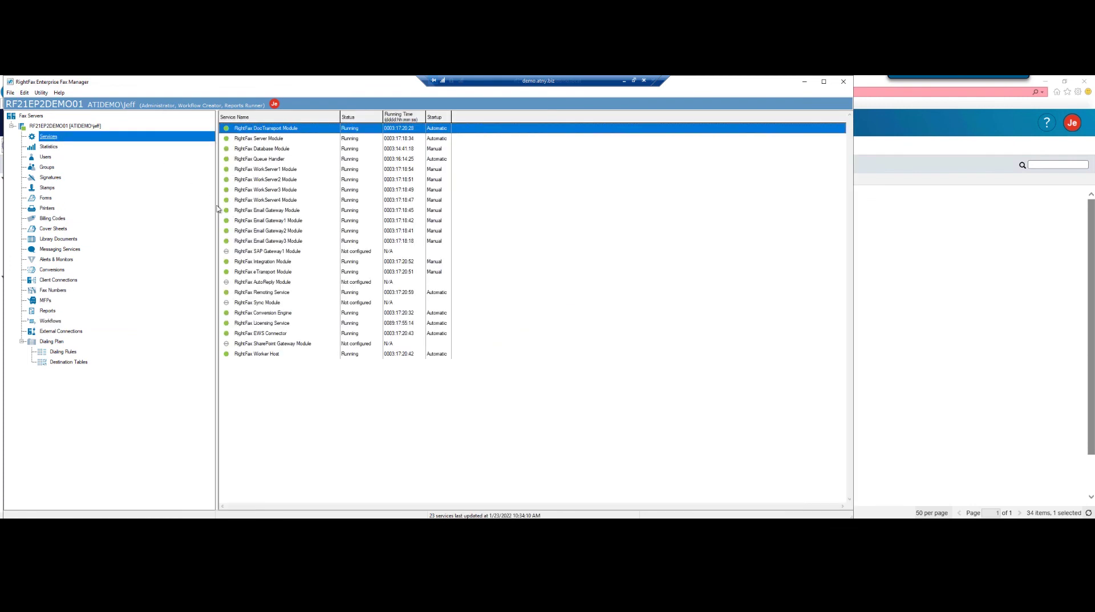
left_click(247, 304)
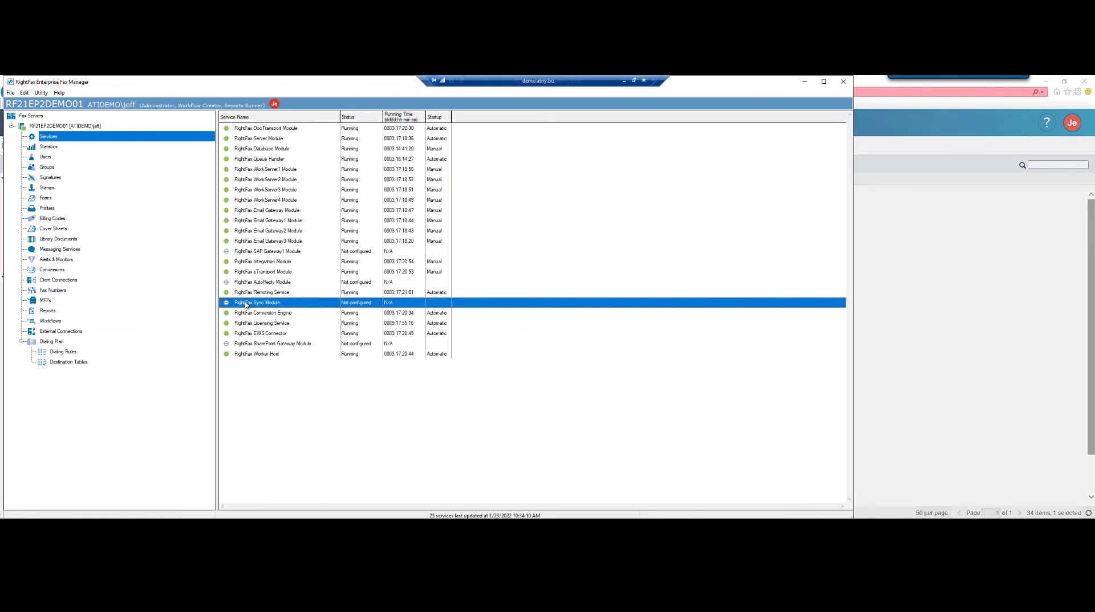
double_click(246, 304)
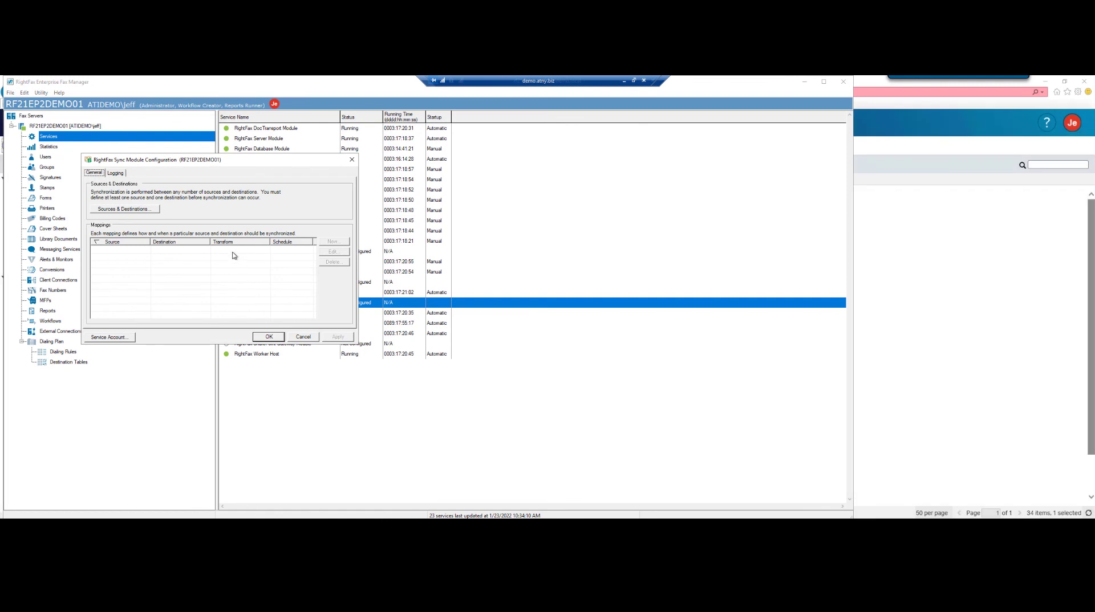
Add an Active Directory sync source named test.
left_click(121, 210)
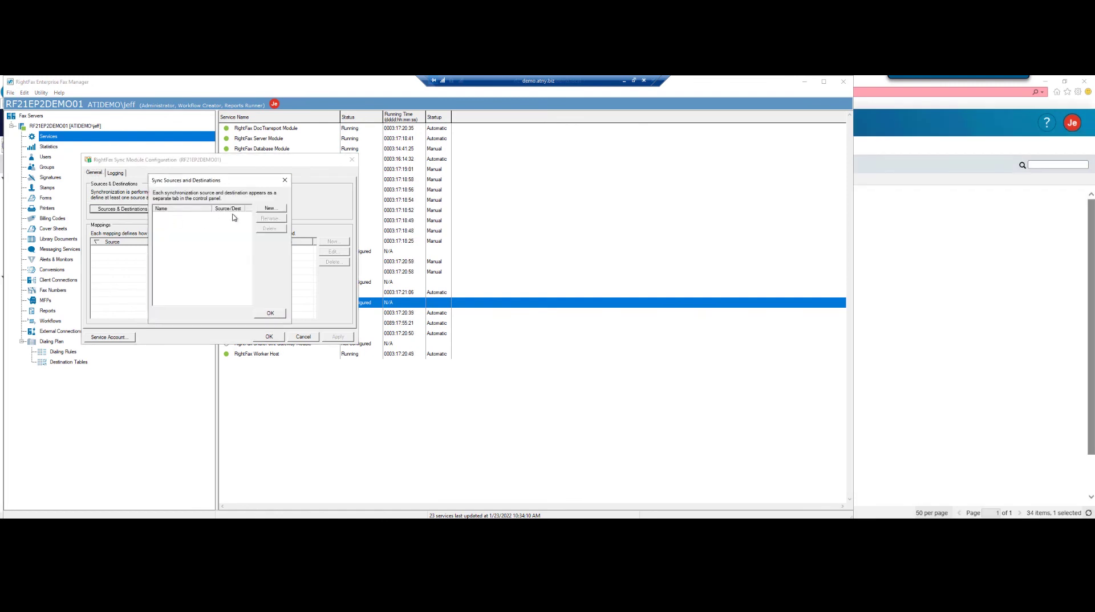
left_click(268, 208)
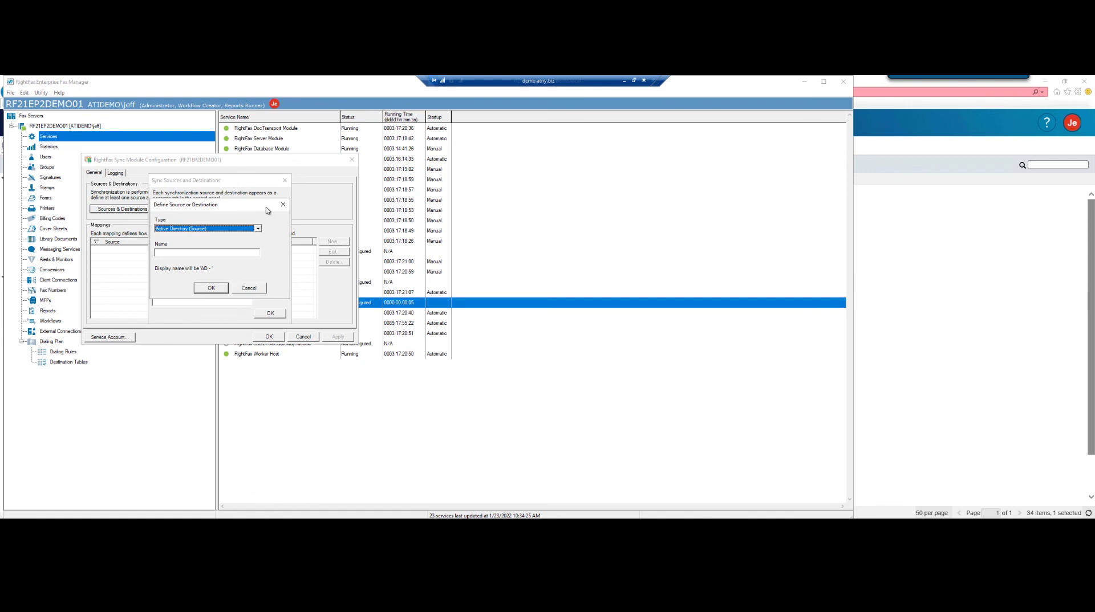
left_click(178, 256)
type("test")
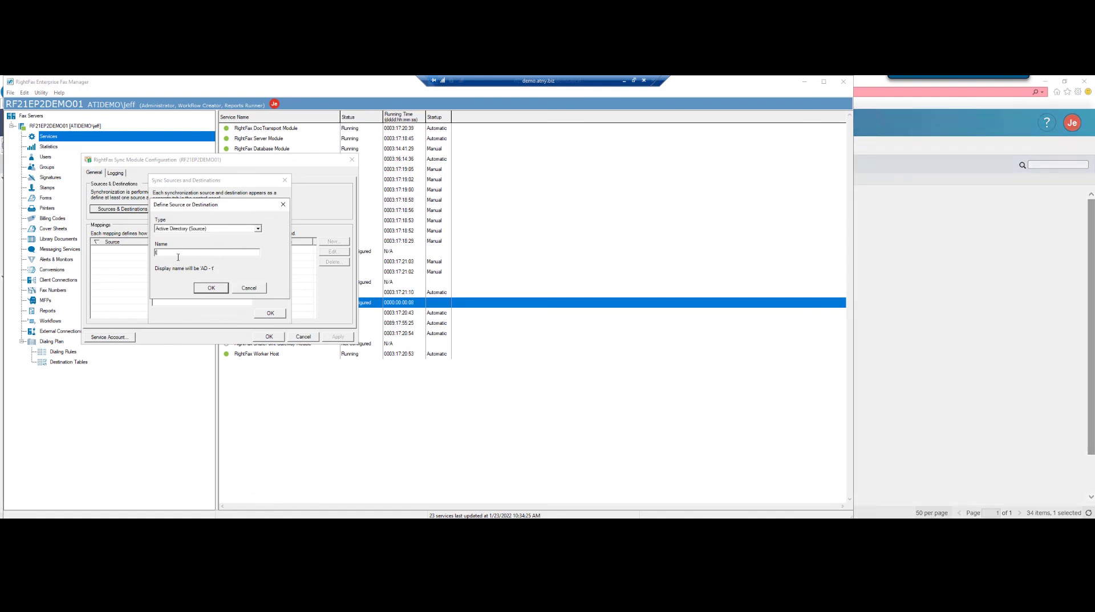
left_click(210, 289)
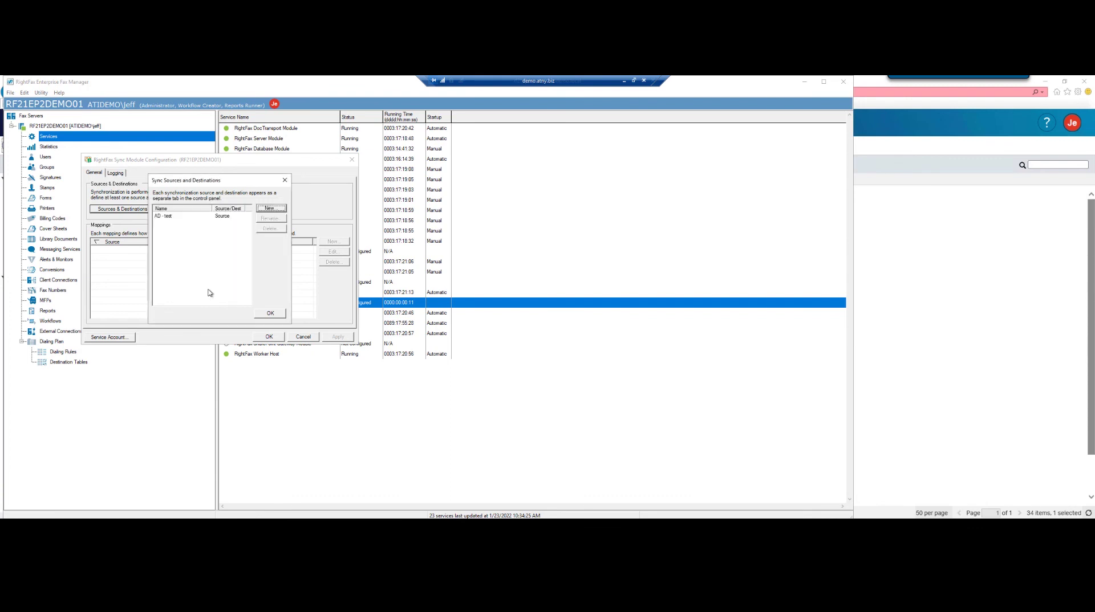
Add an OpenText RightFax destination named RightFax.
left_click(269, 209)
left_click(258, 228)
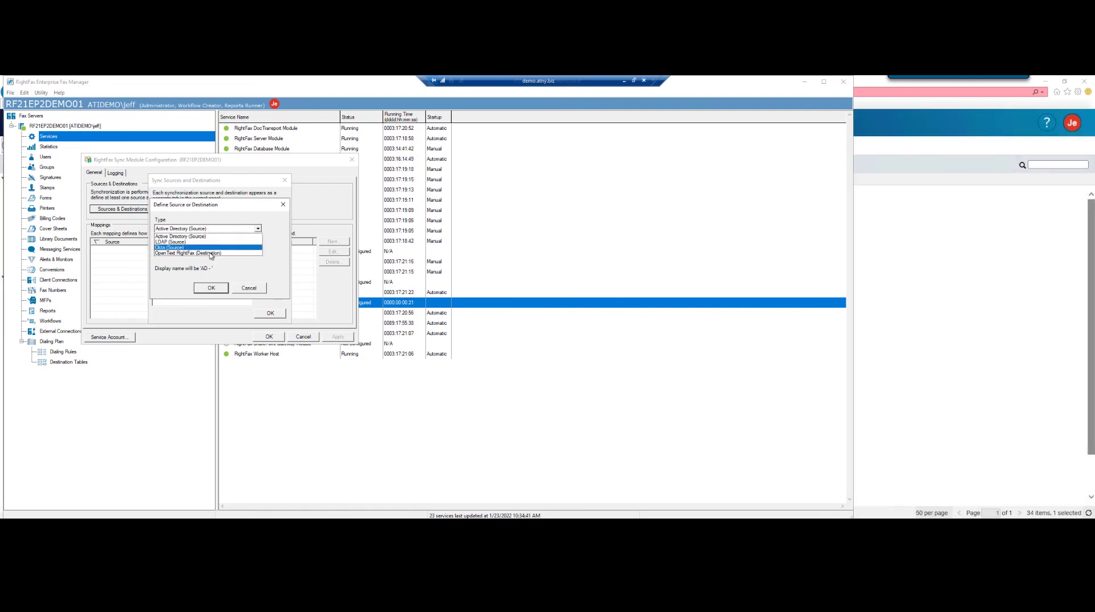
left_click(168, 255)
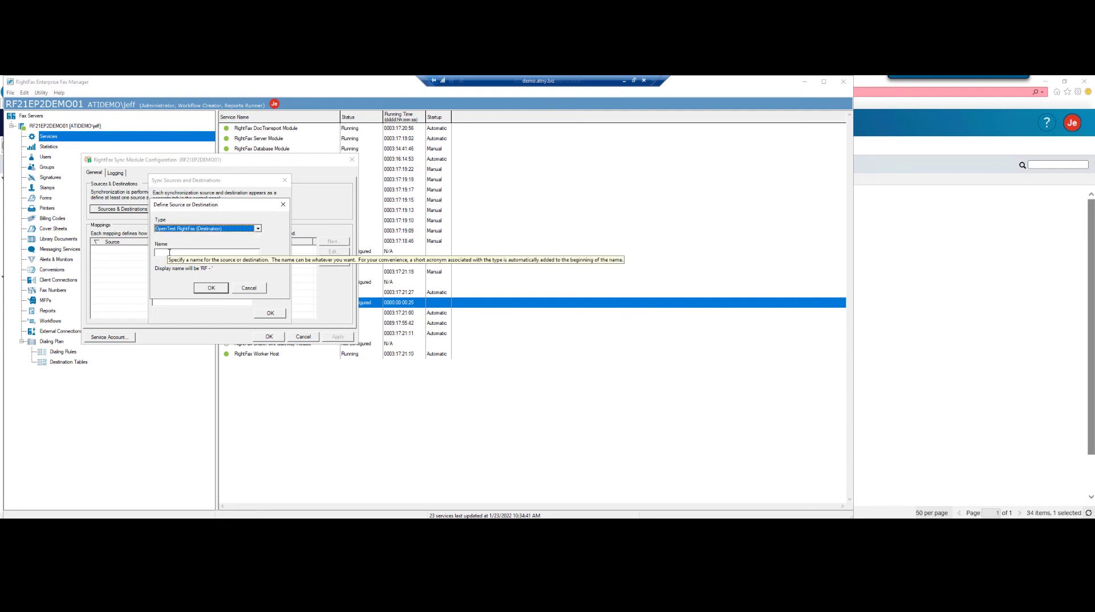
left_click(173, 251)
type("Rig")
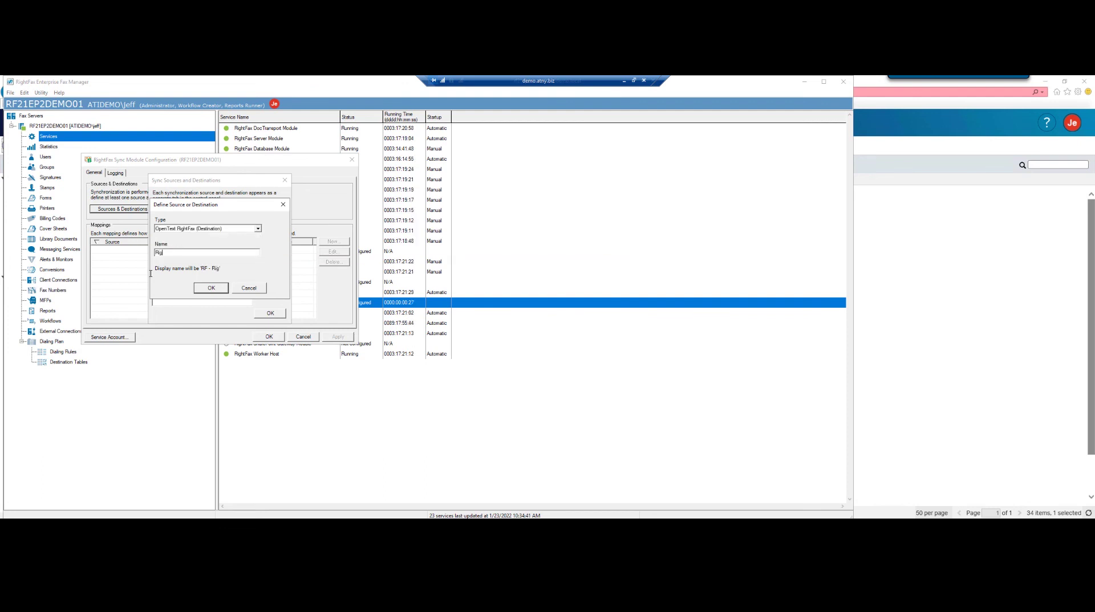
type("htFax")
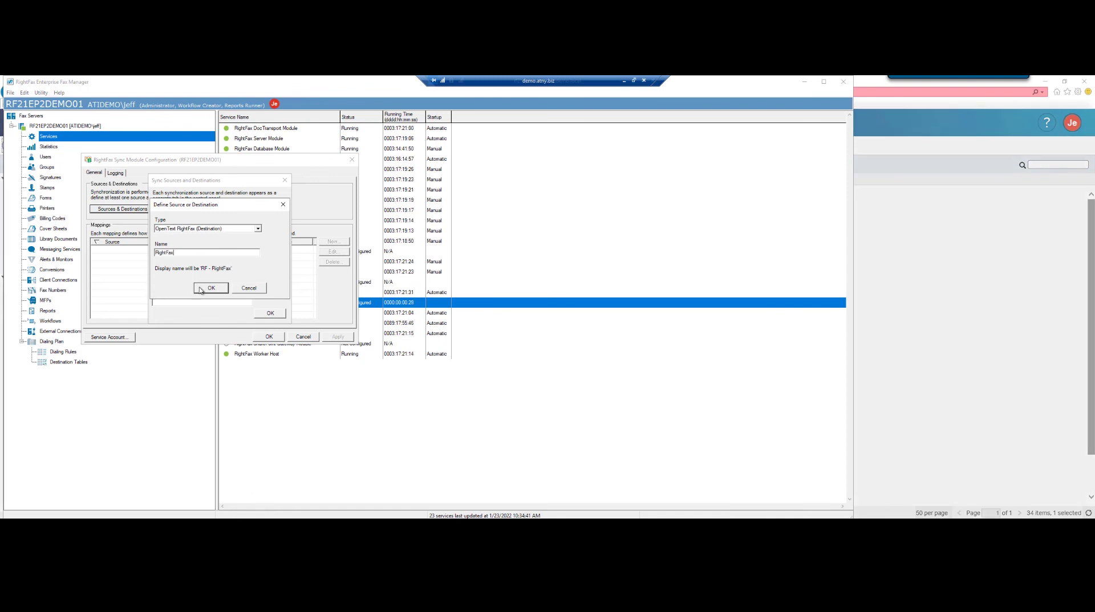
left_click(203, 289)
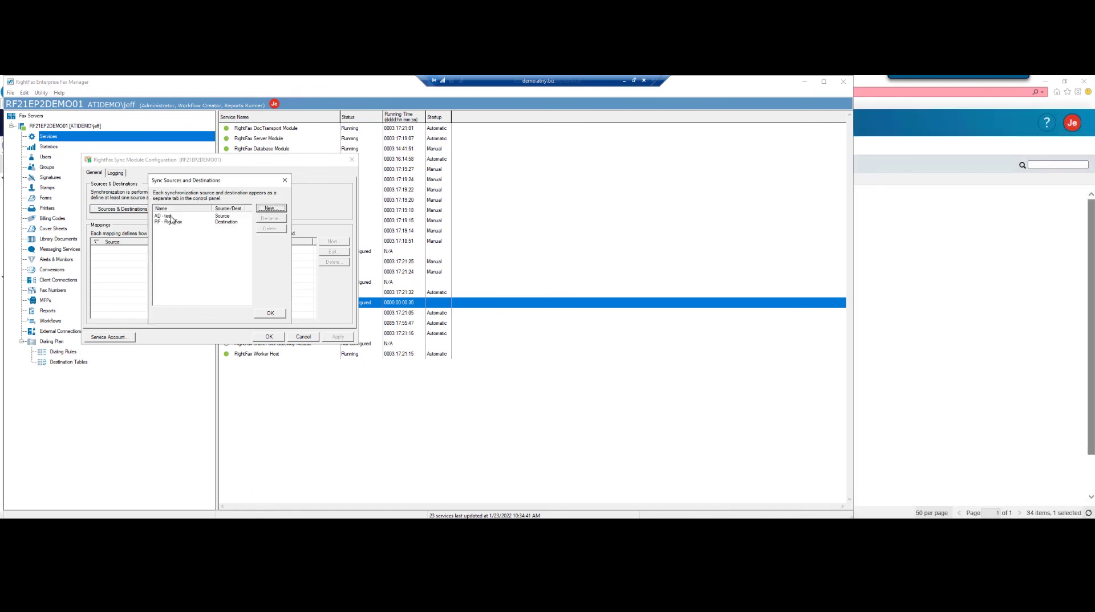
Select the AD - test entry and review the source and destination types without choosing one.
left_click(173, 217)
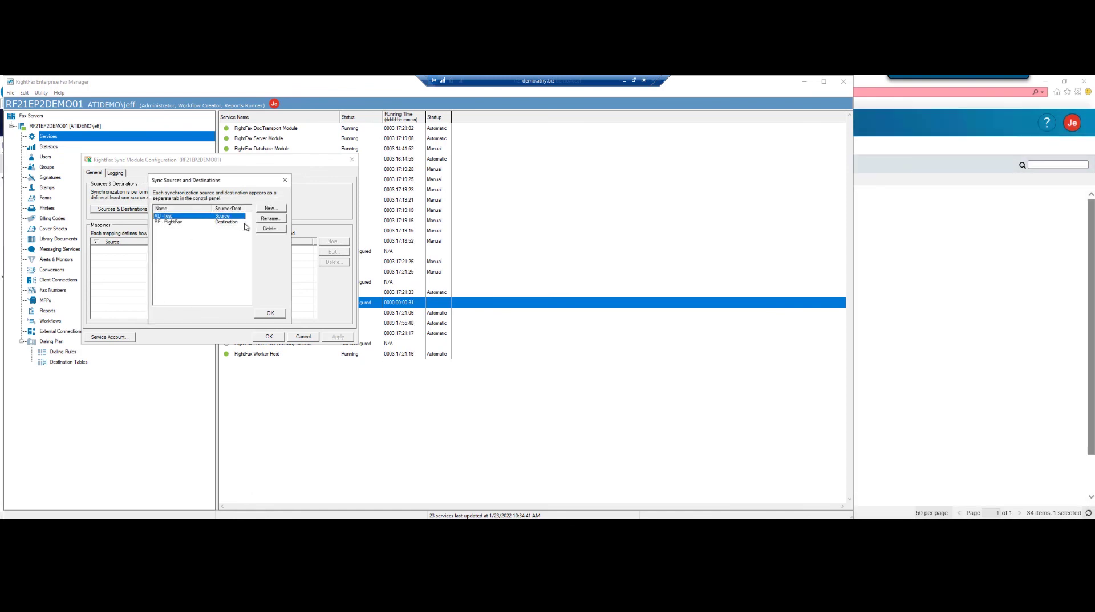
left_click(270, 209)
left_click(257, 229)
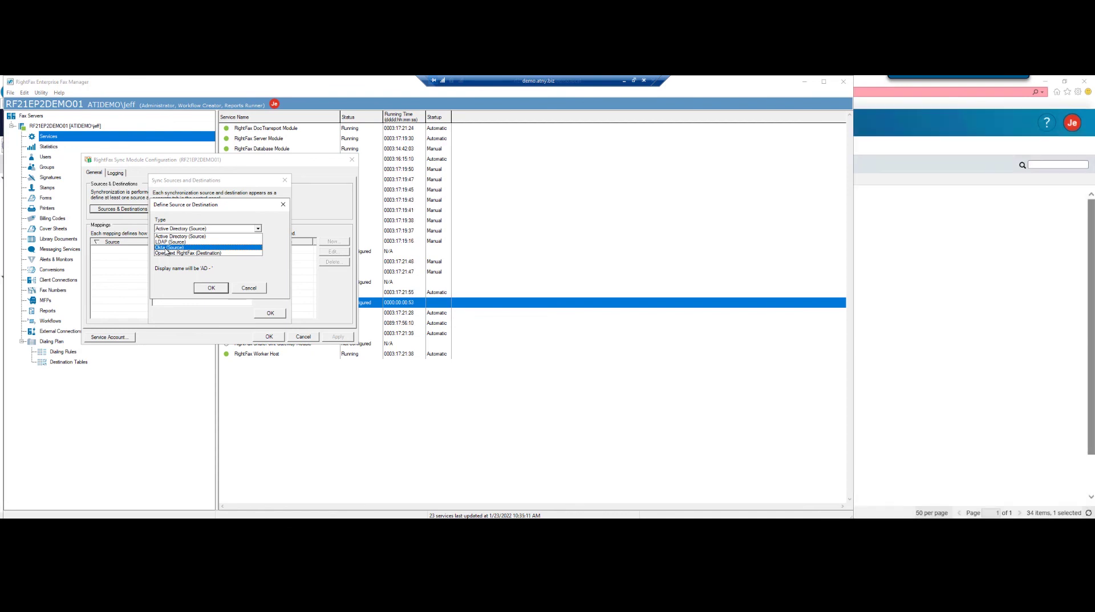
left_click(239, 291)
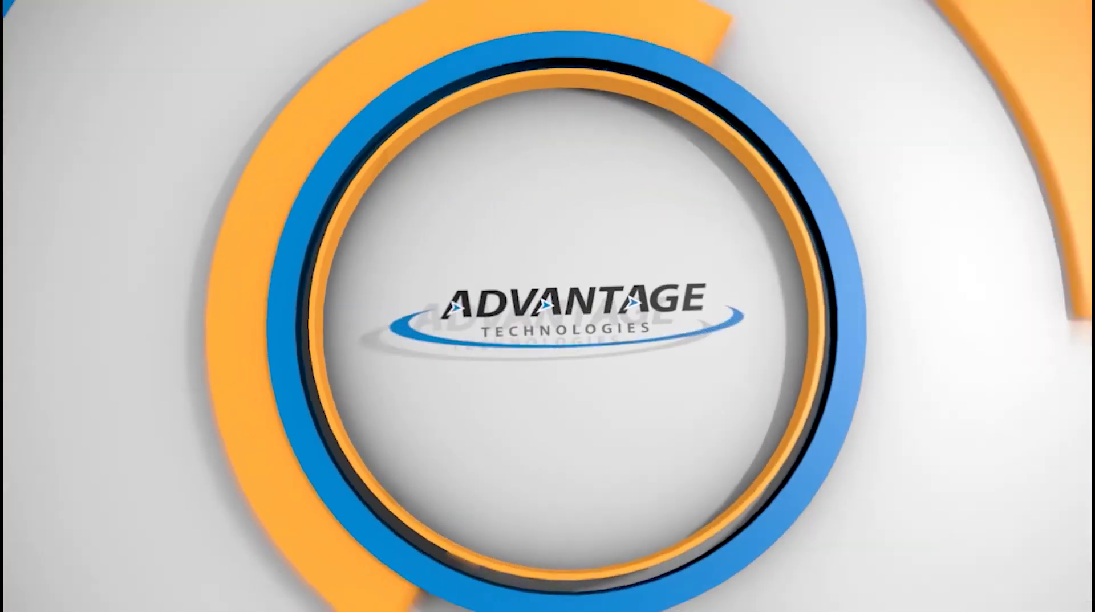